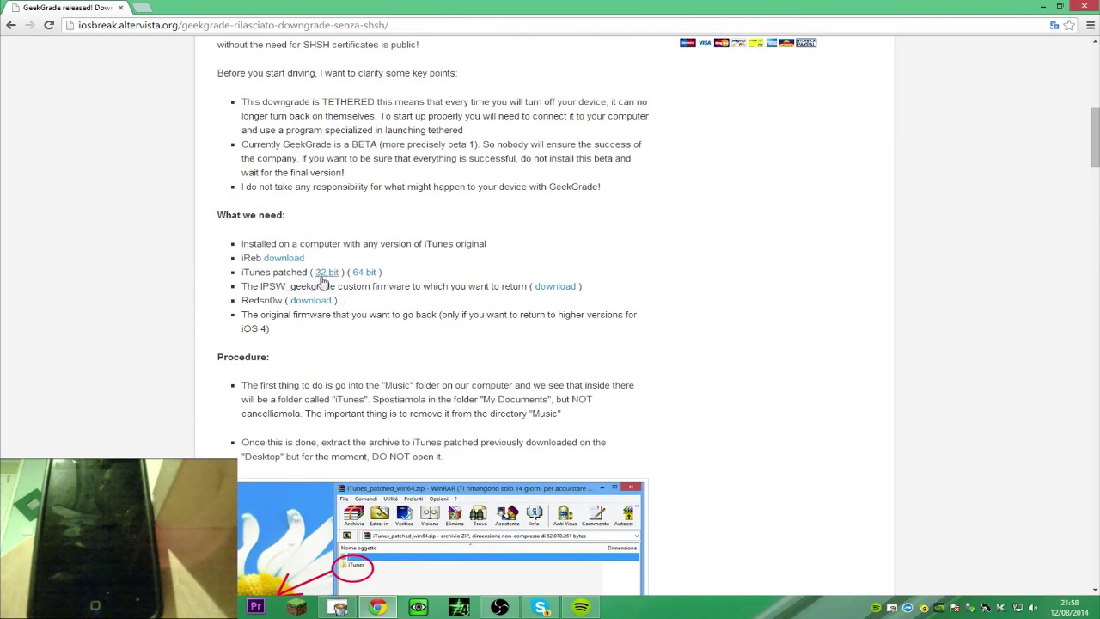
# Step: Open the custom IPSW downloads page and follow the iOS 6.1.3 - 10B329 link for iPhone 4 GSM (3.1) past the AdF.ly page
pyautogui.click(557, 289)
pyautogui.scroll(-4, 241, 395)
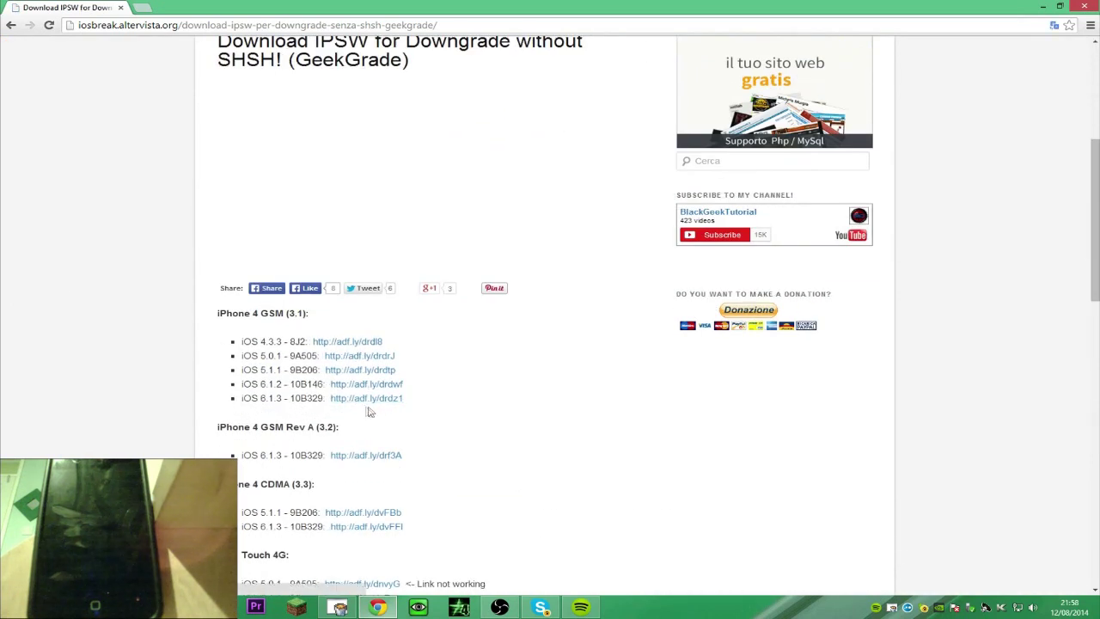
pyautogui.moveTo(261, 341); pyautogui.dragTo(311, 315)
pyautogui.click(311, 316)
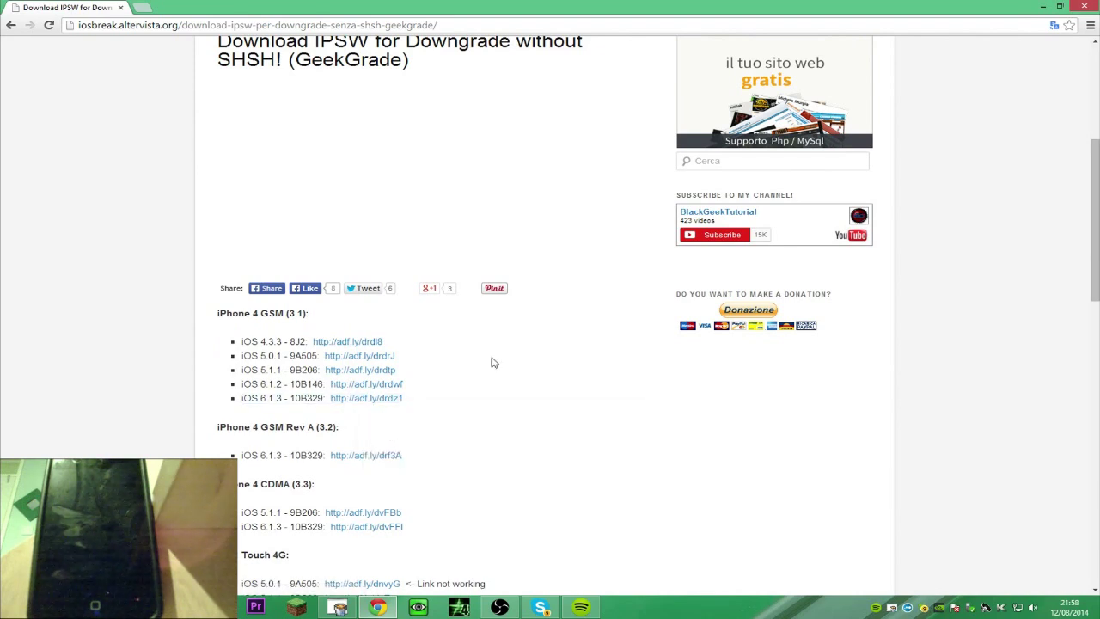
pyautogui.click(381, 398)
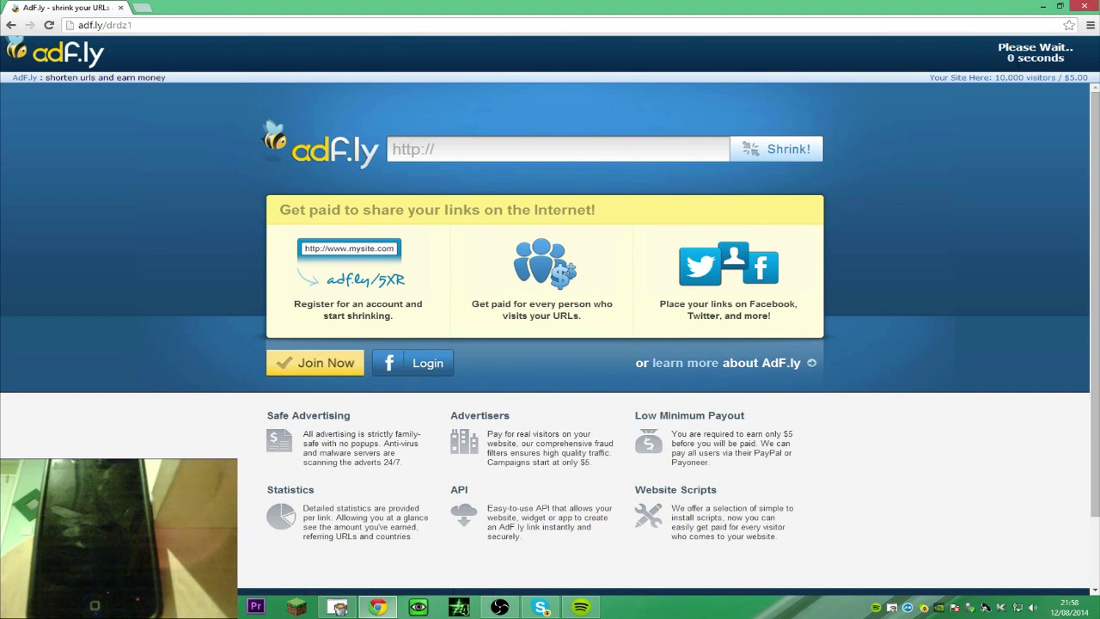
pyautogui.click(1021, 58)
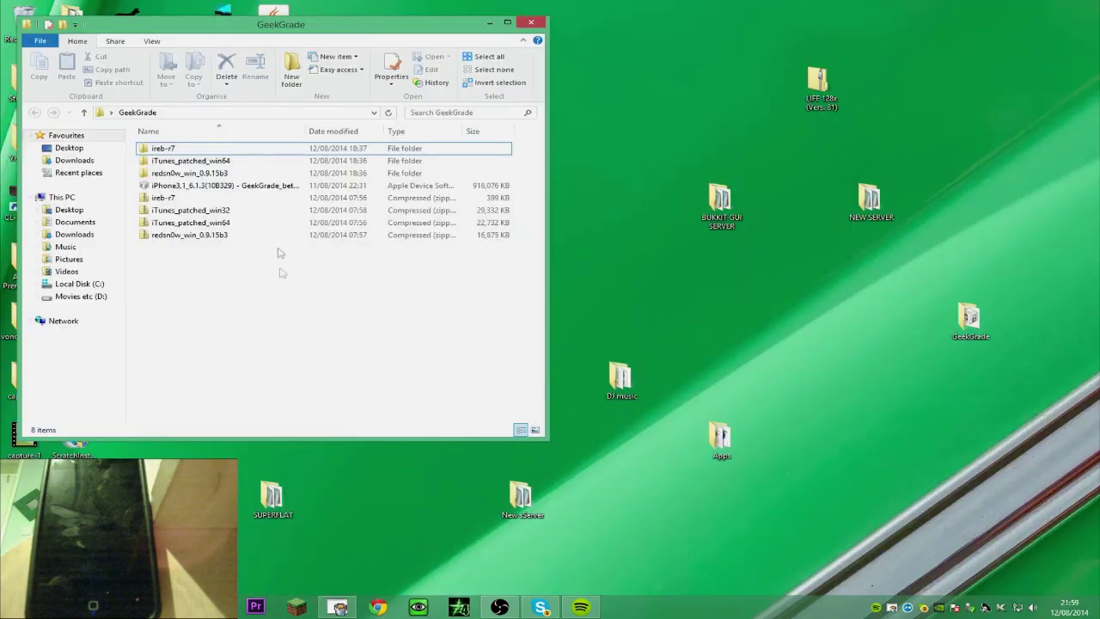
# Step: Delete the iTunes_patched_win32 archive from the GeekGrade folder
pyautogui.moveTo(307, 21); pyautogui.dragTo(459, 41)
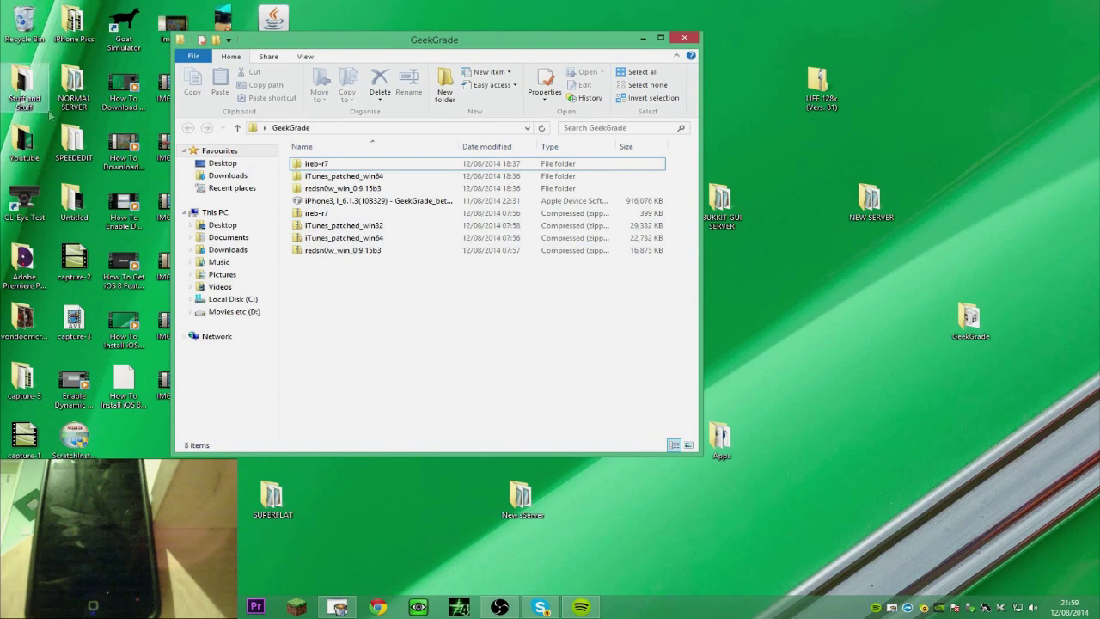
pyautogui.moveTo(409, 283); pyautogui.dragTo(338, 211)
pyautogui.click(386, 266)
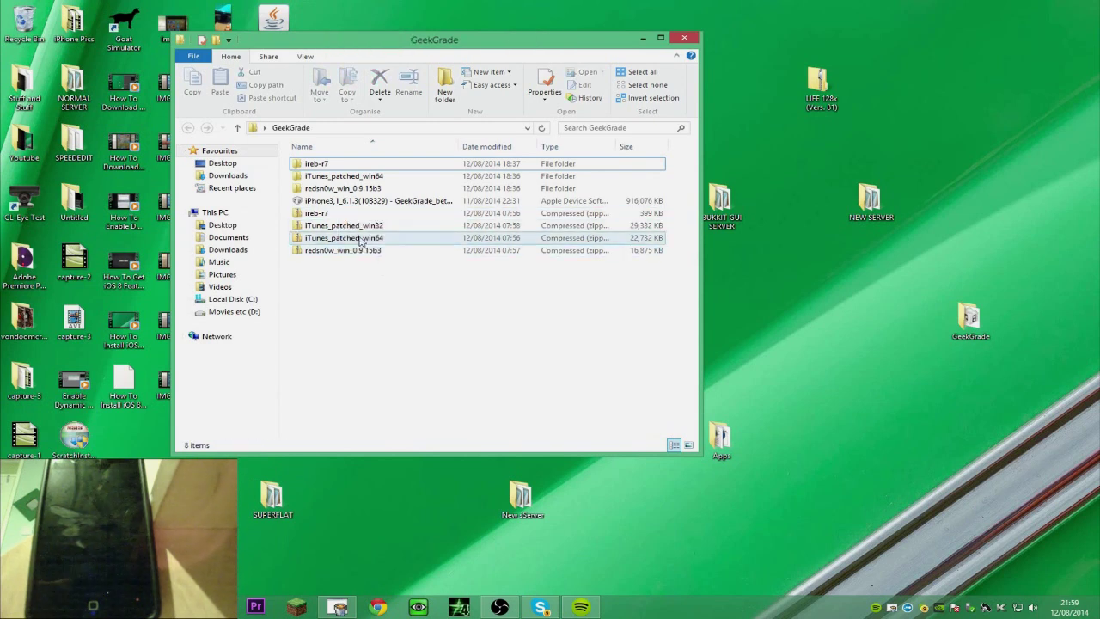
pyautogui.click(356, 225)
pyautogui.press('Delete')
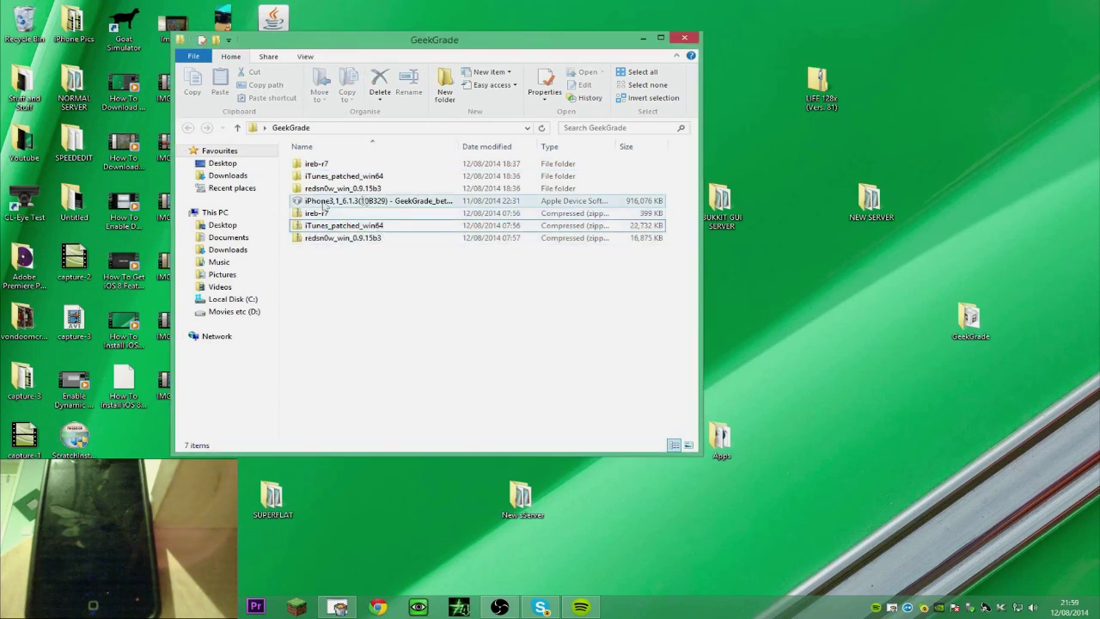
pyautogui.click(334, 229)
pyautogui.click(333, 236)
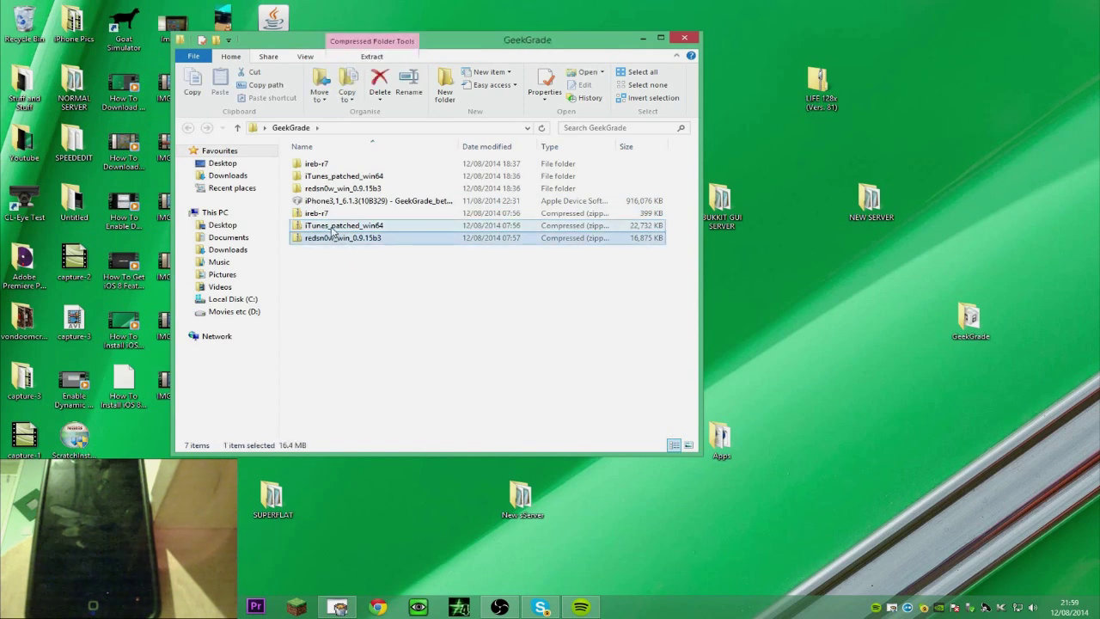
pyautogui.click(334, 226)
pyautogui.click(328, 213)
pyautogui.click(327, 201)
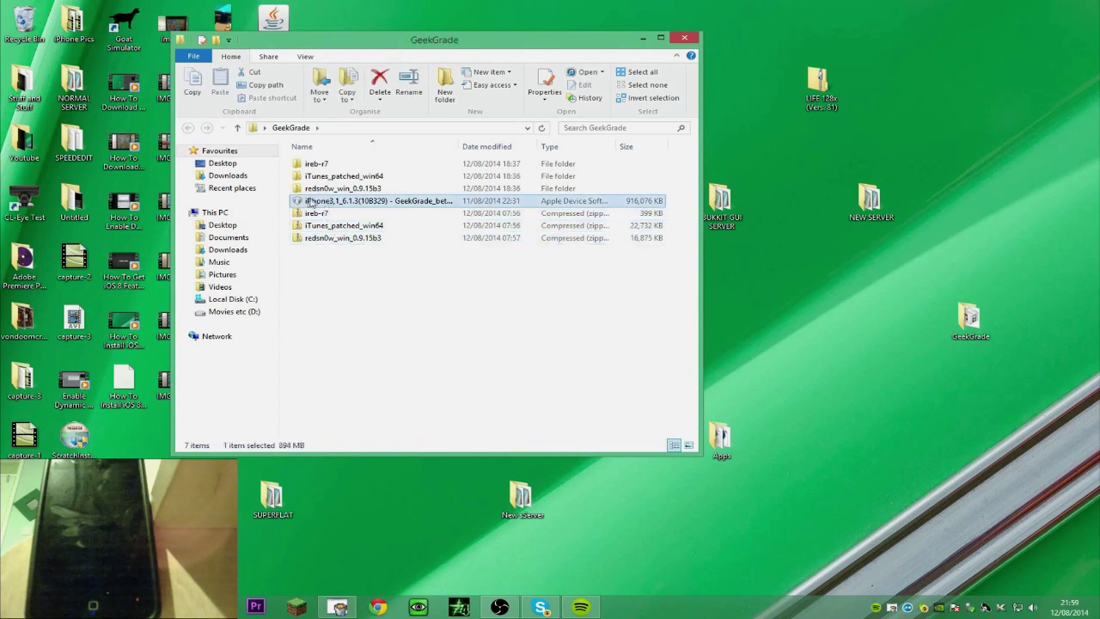
pyautogui.click(355, 189)
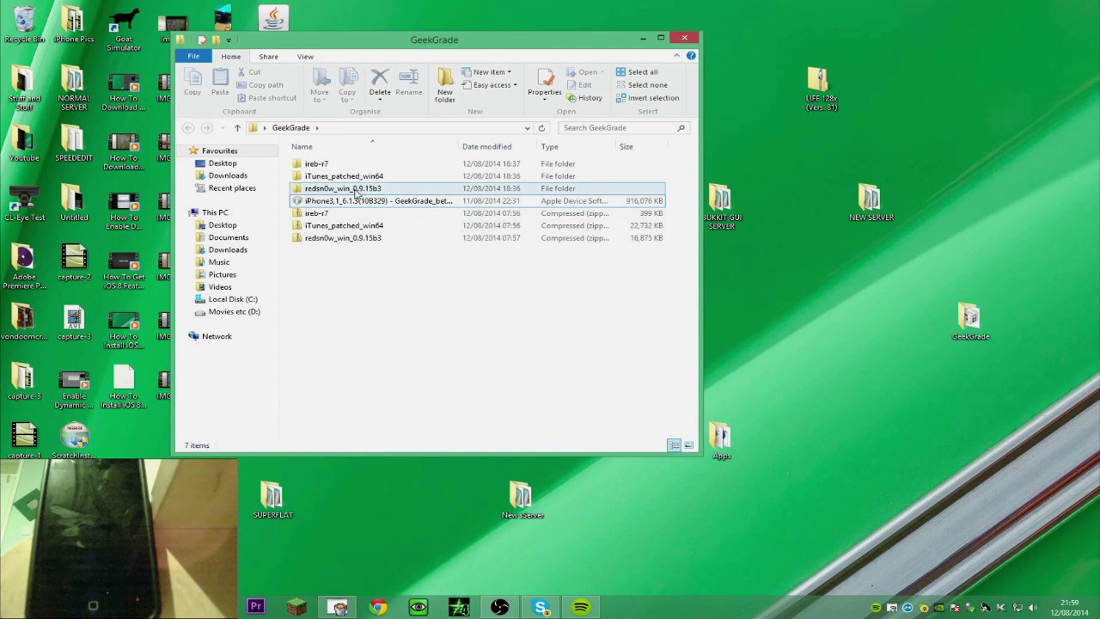
# Step: Launch iREB-r7 from the ireb-r7 folder and allow it to run
pyautogui.click(315, 167)
pyautogui.doubleClick(315, 167)
pyautogui.click(315, 167)
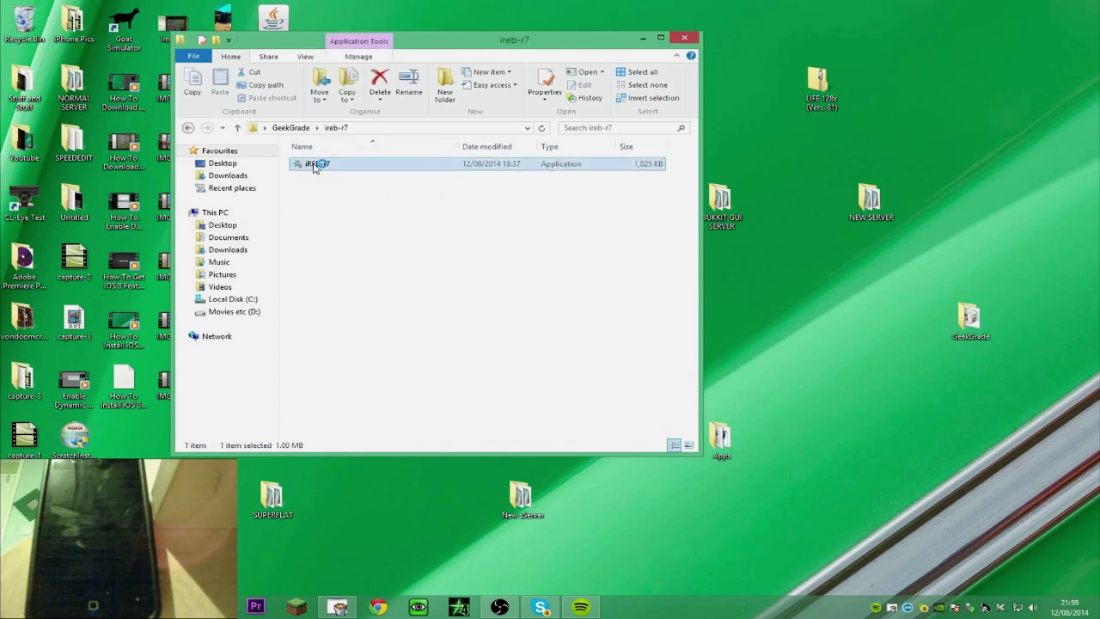
pyautogui.doubleClick(315, 166)
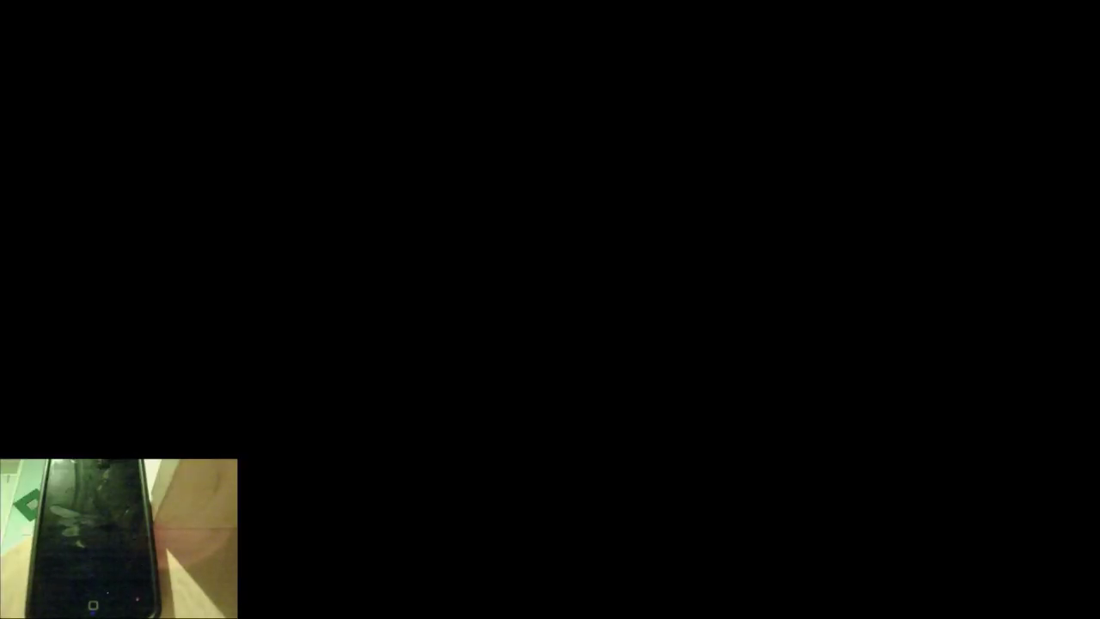
pyautogui.hotkey('alt', 'y')
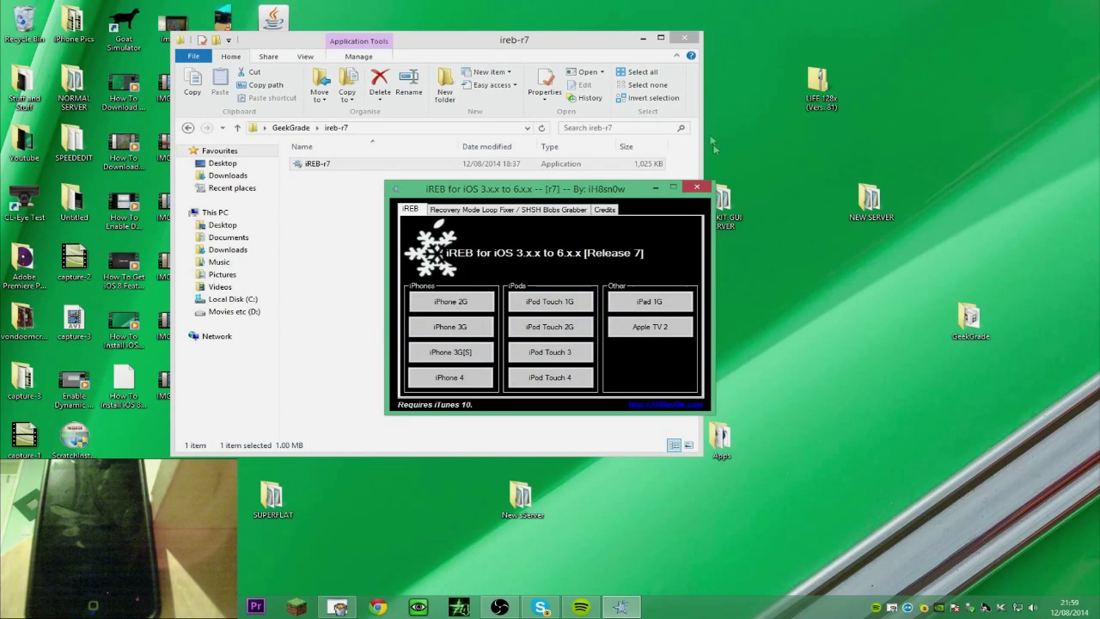
# Step: Put the iPhone 4 into pwned DFU state with iREB, acknowledge the completion message and close iREB
pyautogui.click(661, 22)
pyautogui.click(457, 383)
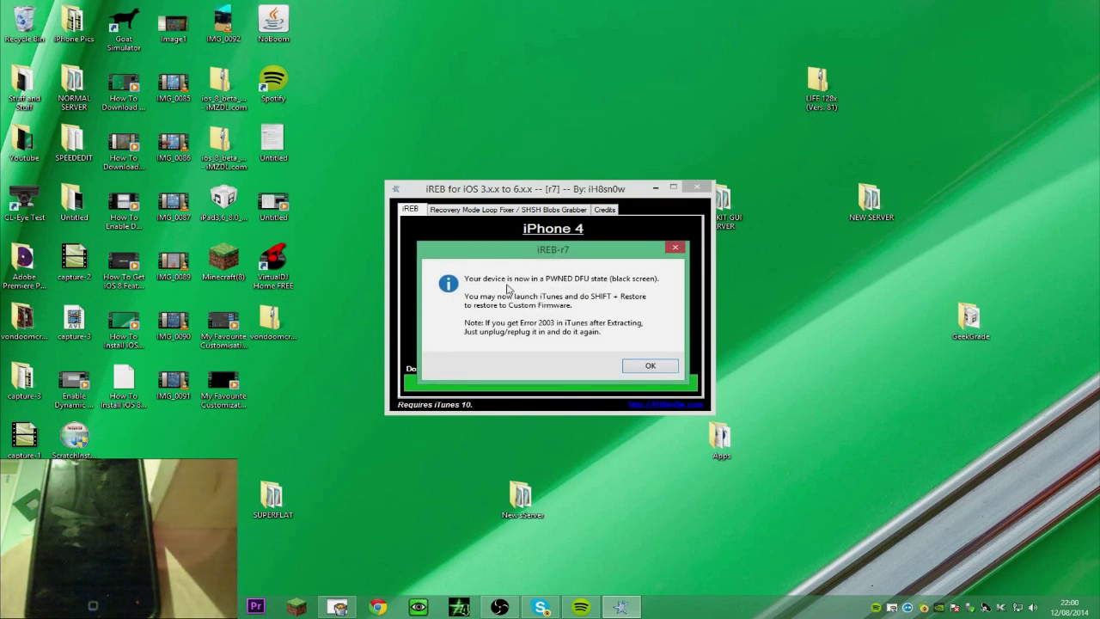
pyautogui.click(668, 365)
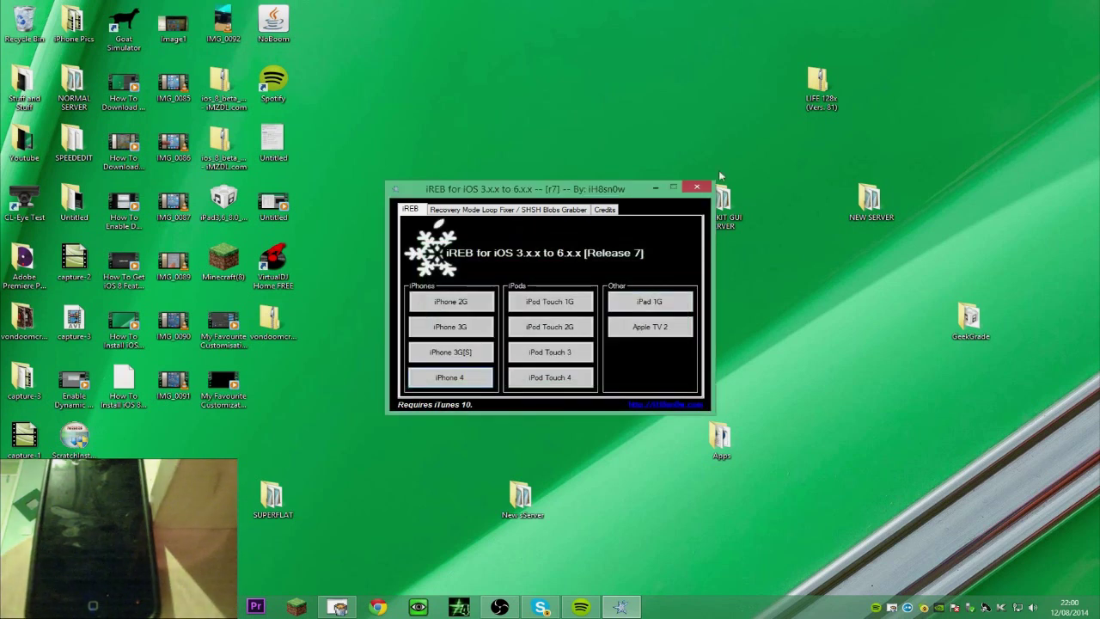
pyautogui.click(697, 186)
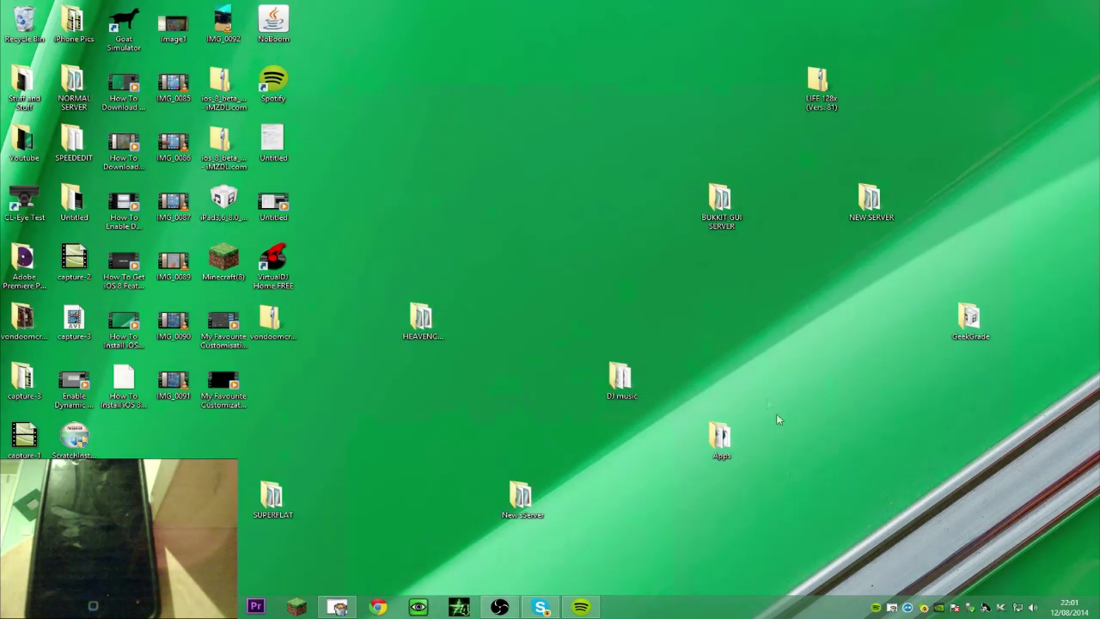
# Step: Open the iTunes folder inside iTunes_patched_win64 in the desktop's GeekGrade folder
pyautogui.doubleClick(956, 331)
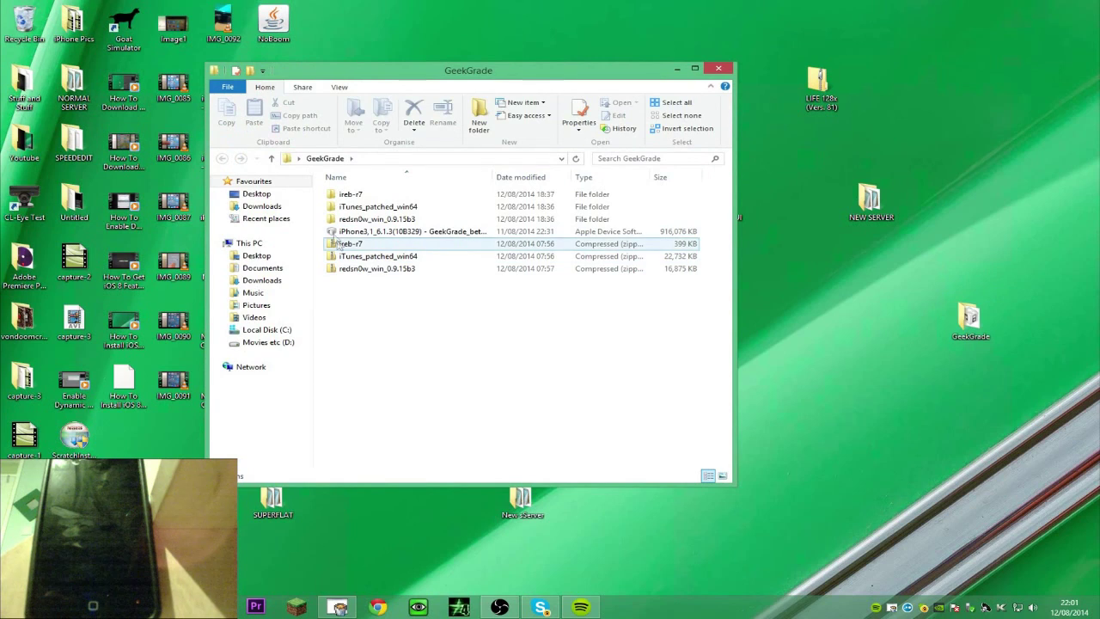
pyautogui.click(375, 210)
pyautogui.doubleClick(388, 211)
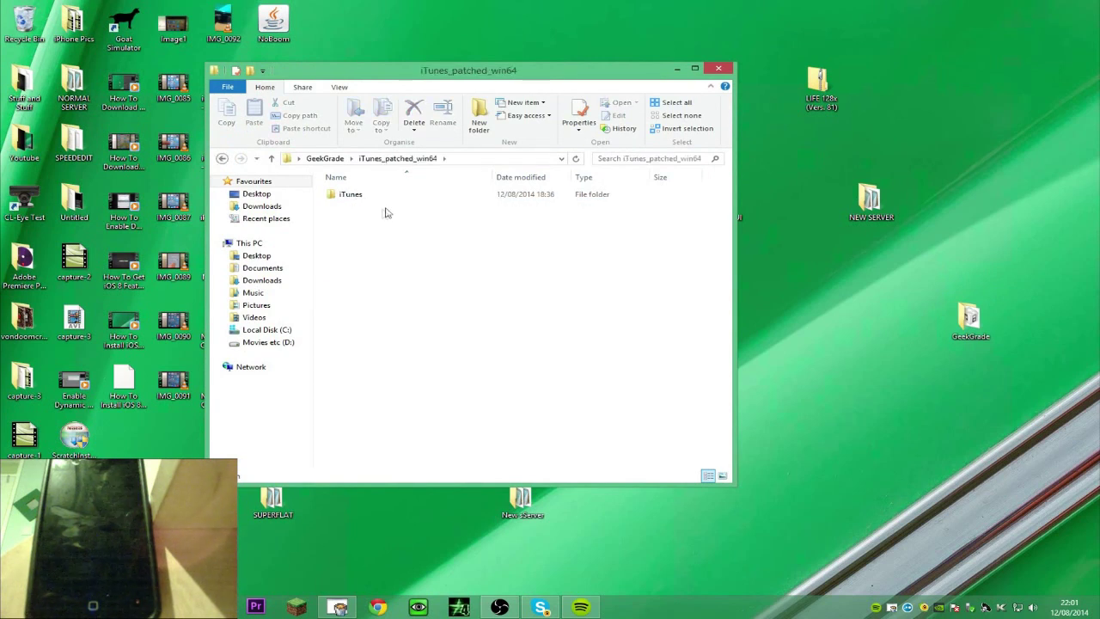
pyautogui.doubleClick(364, 197)
# Step: Delete the iTunes folder from the Music library in a separate Explorer window and close that window
pyautogui.press('super+e')
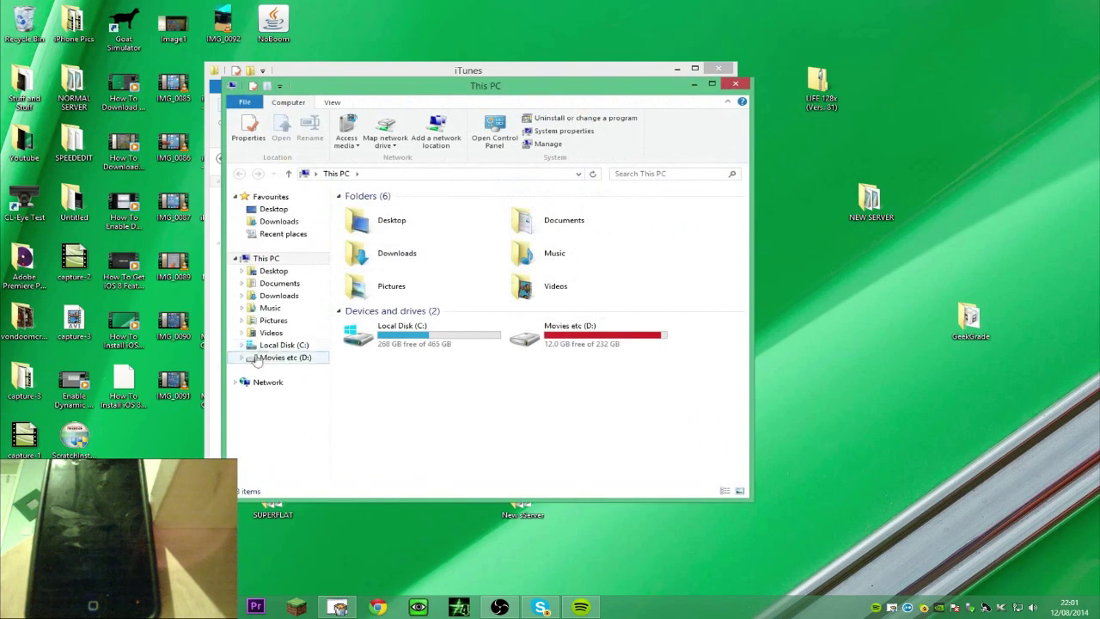
pyautogui.click(270, 308)
pyautogui.click(366, 216)
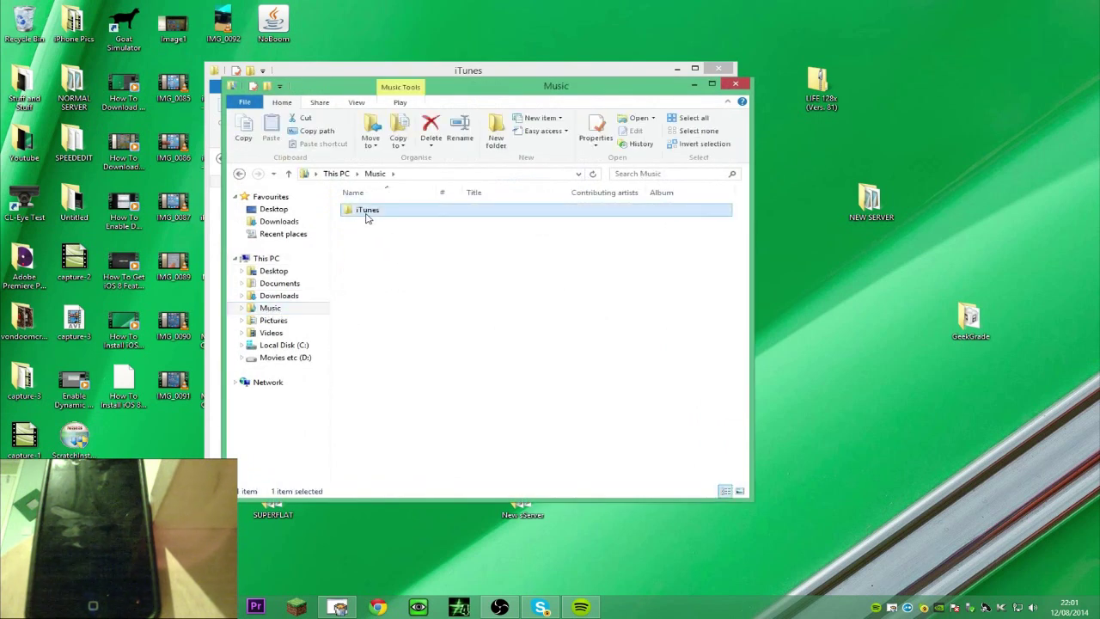
pyautogui.press('Delete')
pyautogui.click(736, 84)
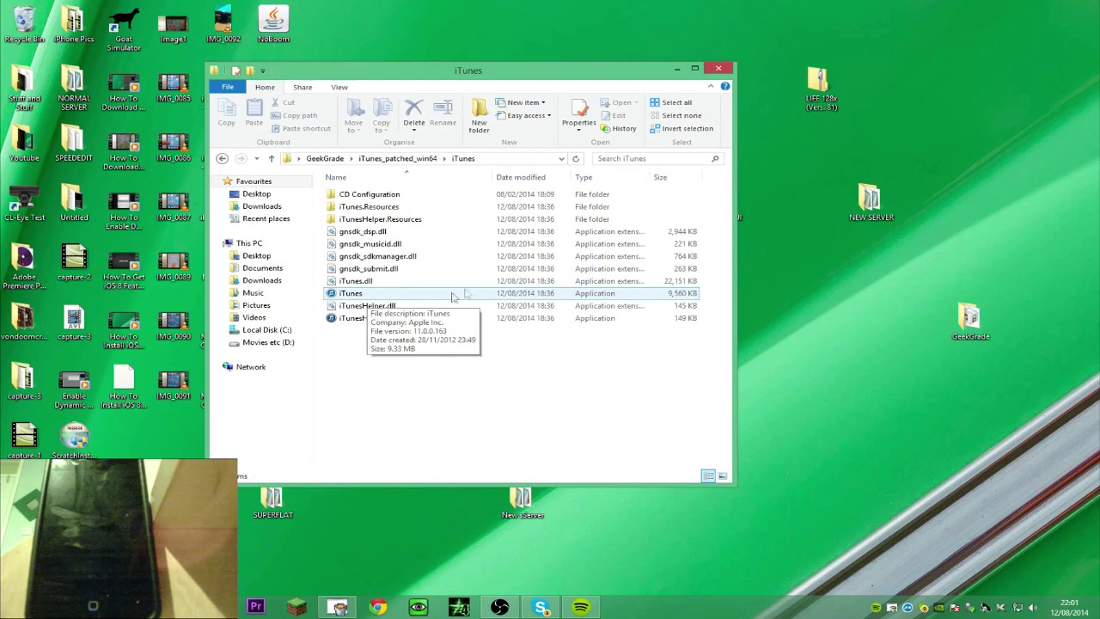
# Step: Launch the patched iTunes application from its folder and dismiss the recovery-mode notice
pyautogui.click(391, 293)
pyautogui.click(387, 305)
pyautogui.doubleClick(389, 293)
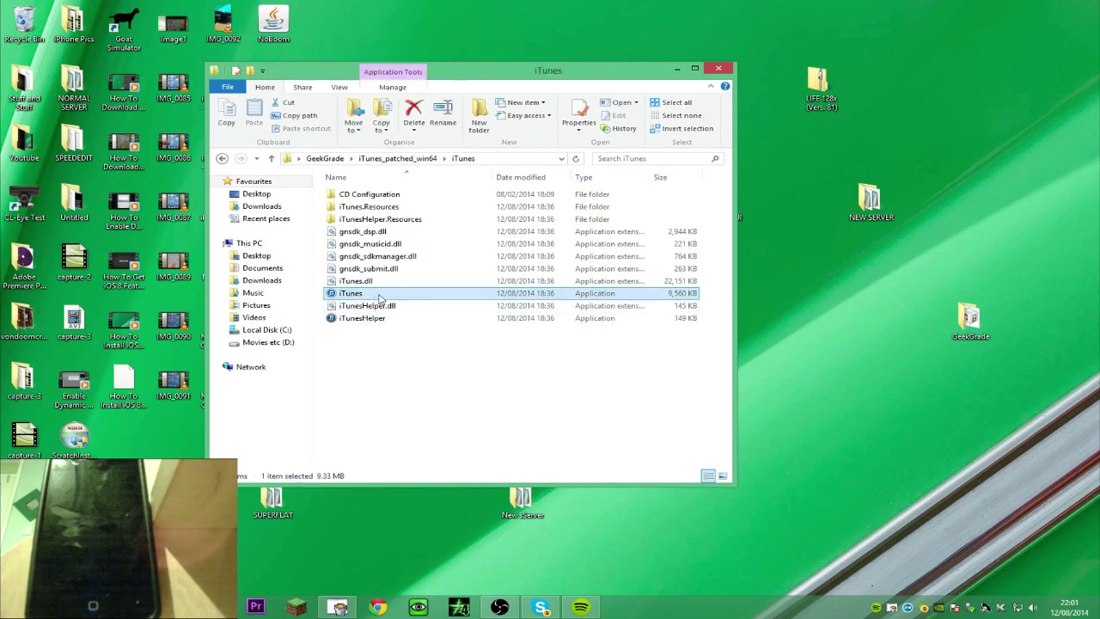
pyautogui.rightClick(380, 297)
pyautogui.click(391, 316)
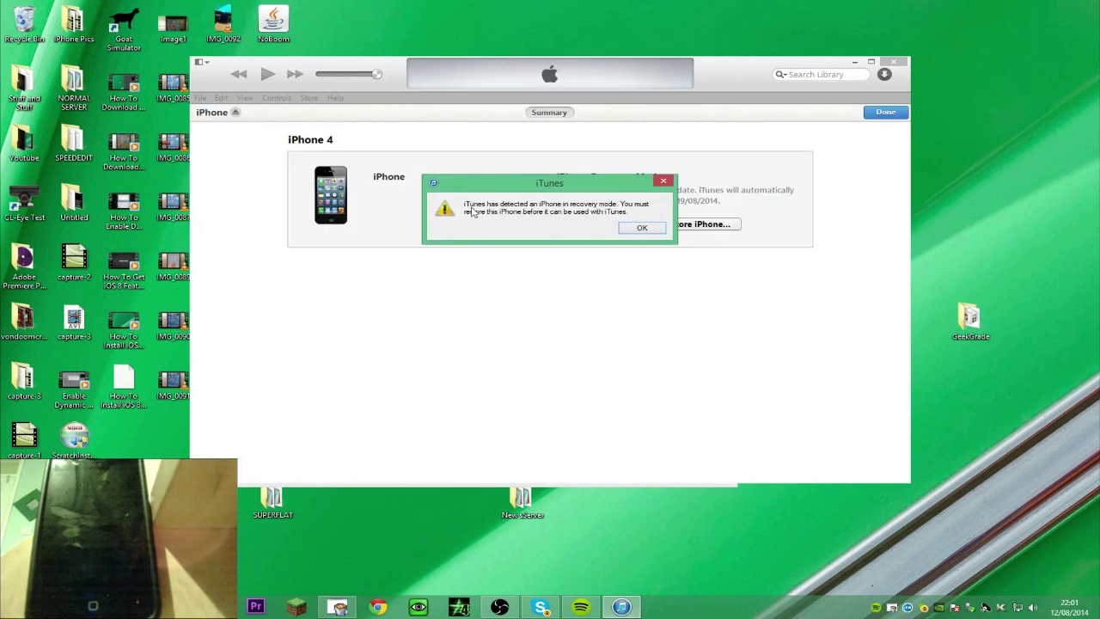
pyautogui.click(652, 228)
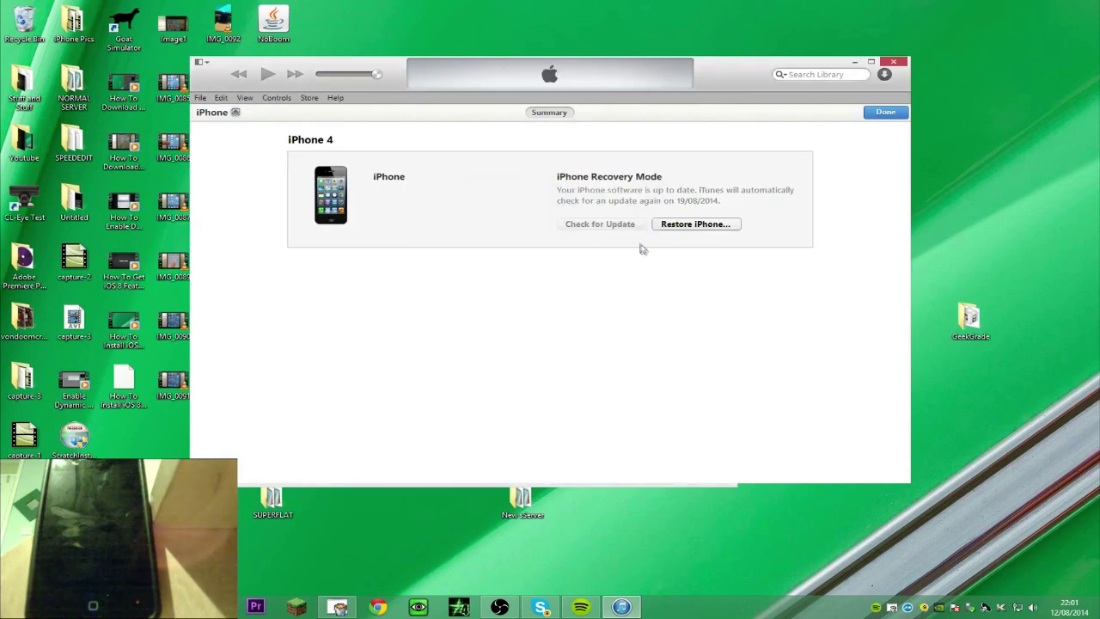
# Step: Restore the iPhone 4 from the custom firmware file iPhone3,1_6.1.3(10B329) - GeekGrade_beta1, declining the iCloud sign-in
pyautogui.keyDown('shift'); pyautogui.click(721, 224); pyautogui.keyUp('shift')
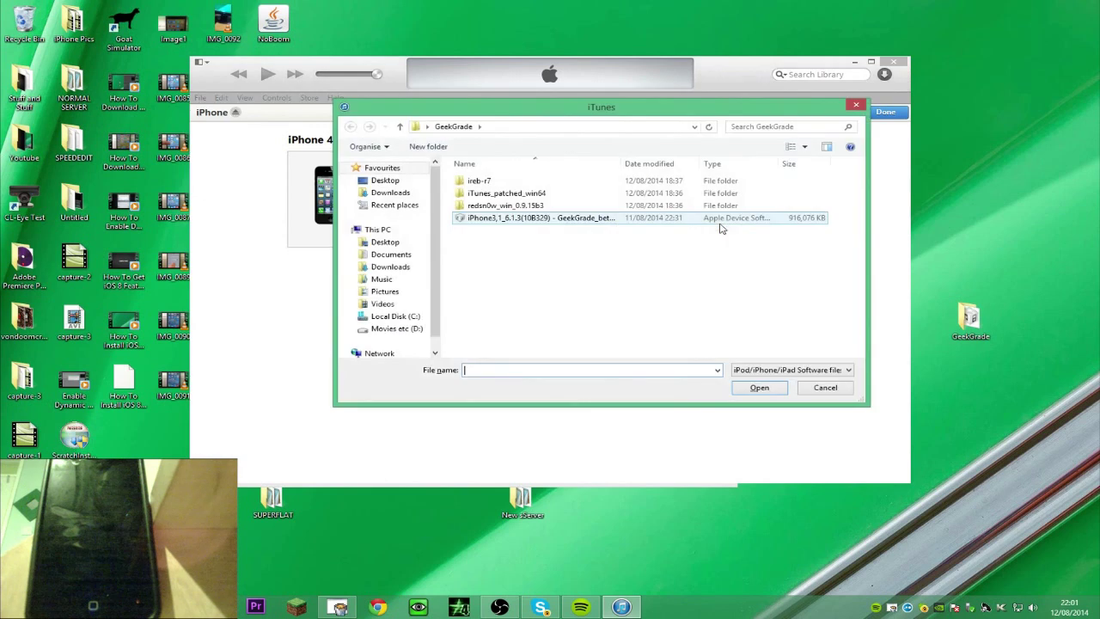
pyautogui.click(537, 219)
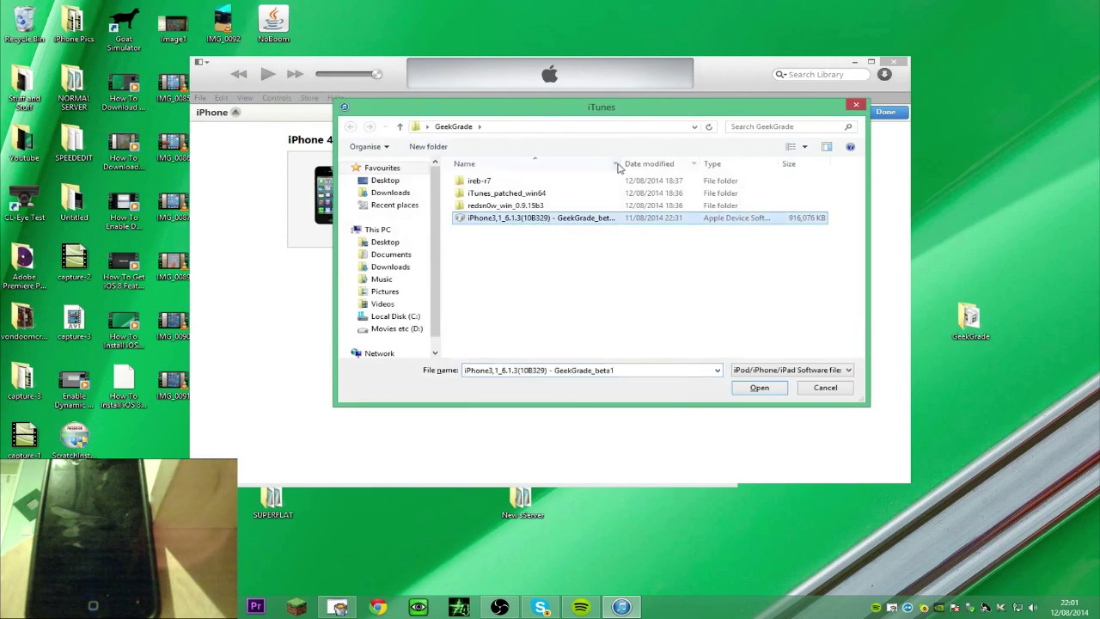
pyautogui.moveTo(622, 163); pyautogui.dragTo(688, 163)
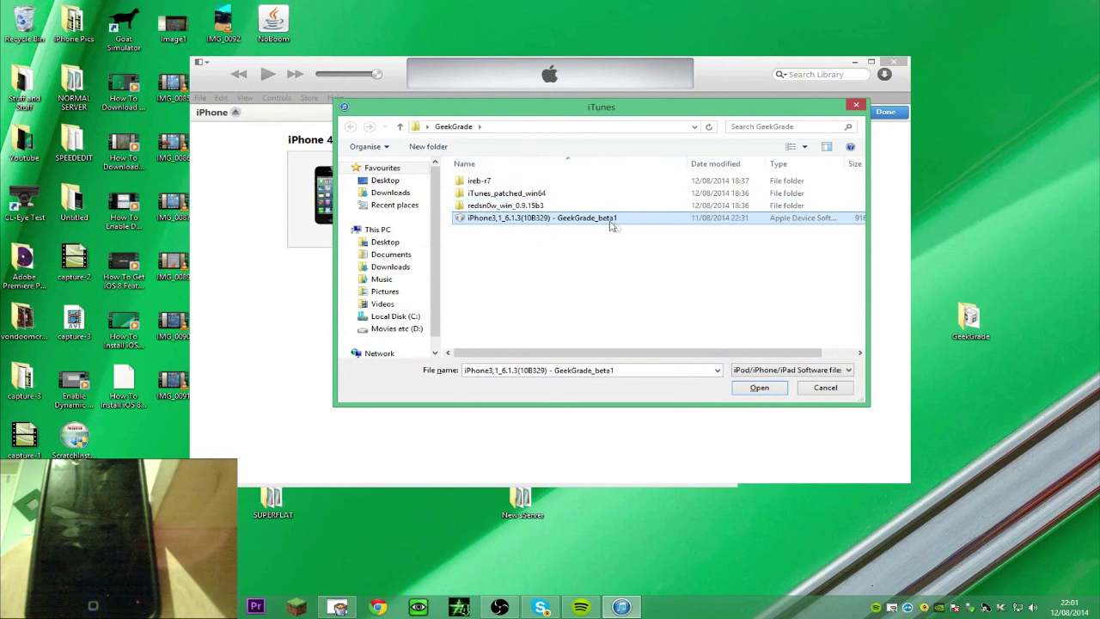
pyautogui.click(776, 387)
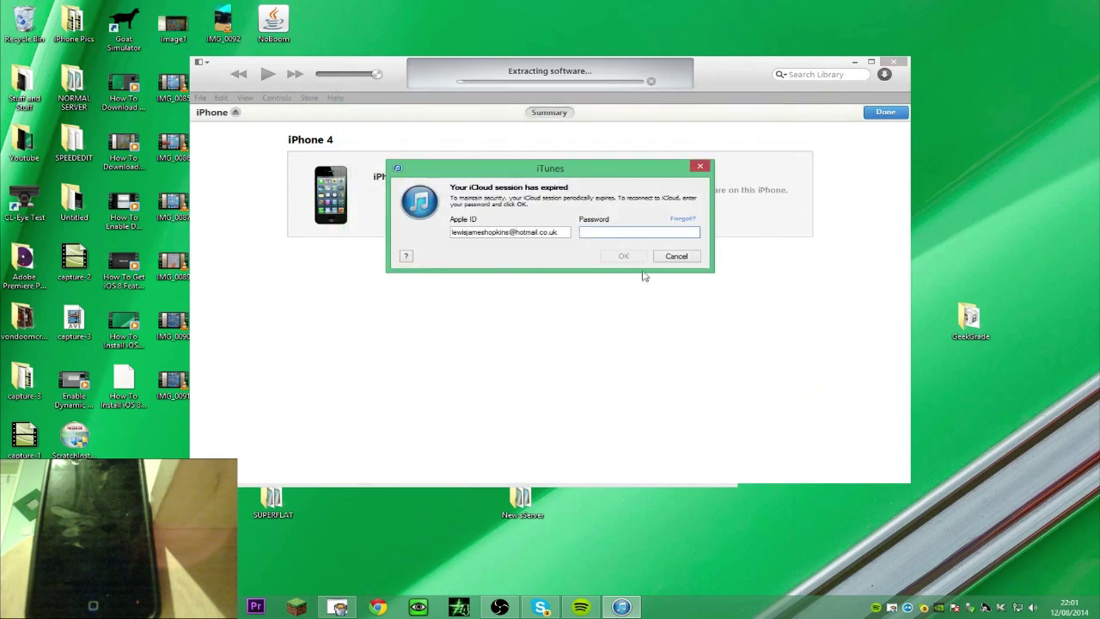
pyautogui.click(672, 256)
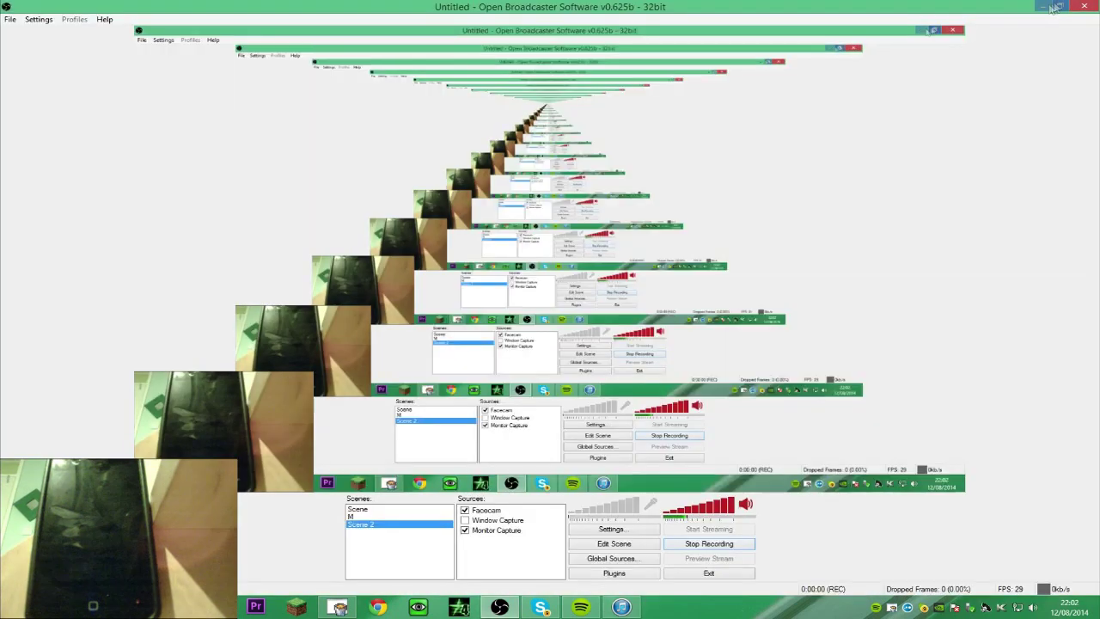
# Step: Switch back to iTunes, dismiss the restore error and recovery-mode notices, and close iTunes
pyautogui.hotkey('alt', 'Tab')
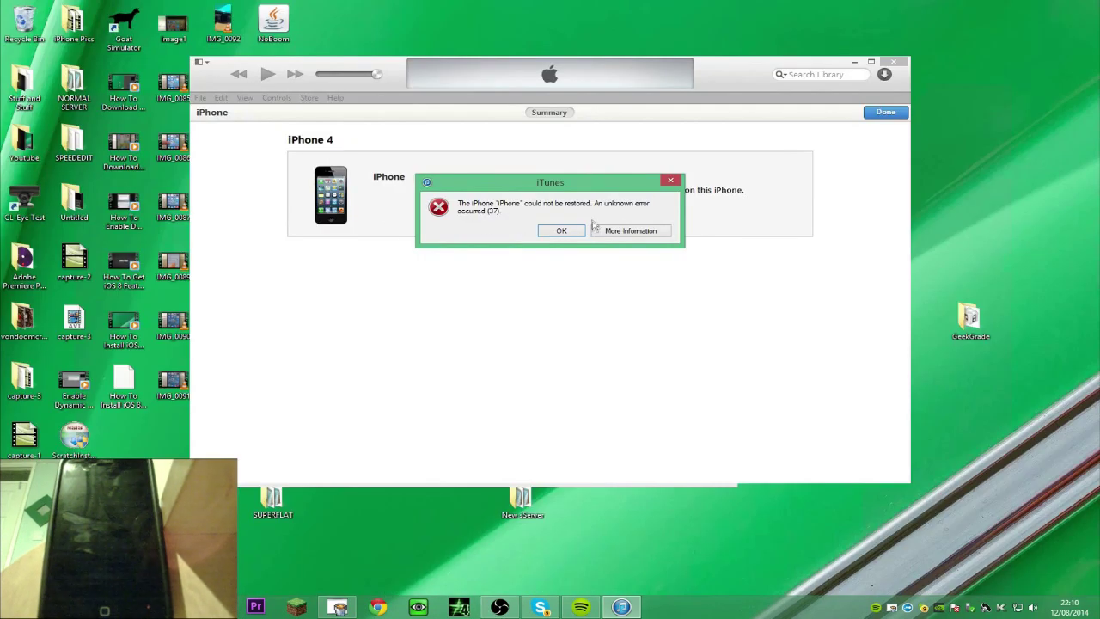
pyautogui.click(563, 232)
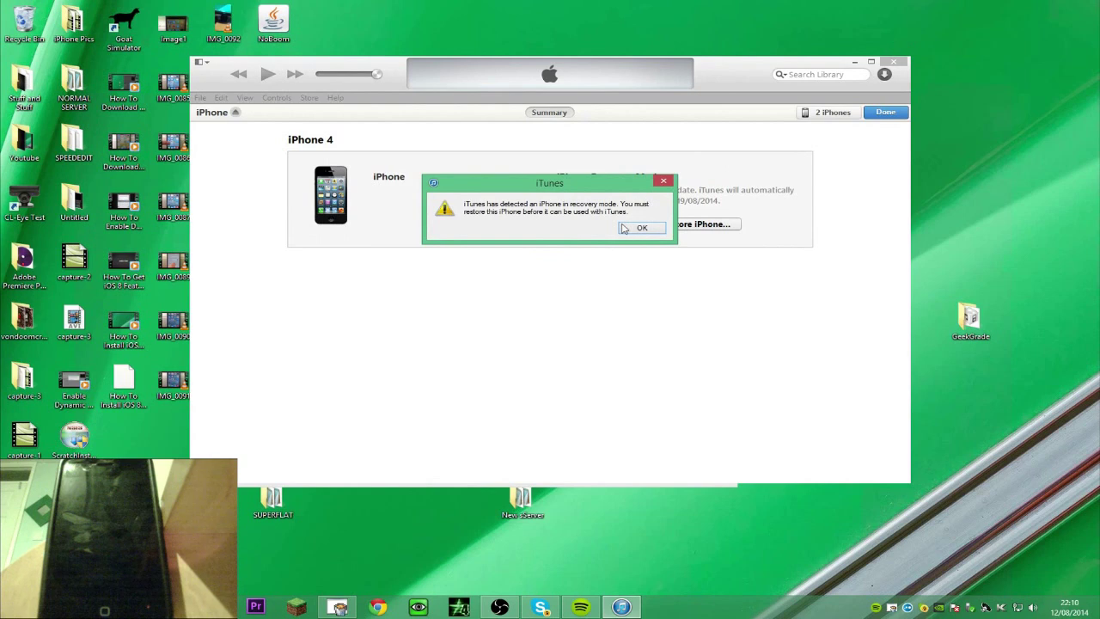
pyautogui.click(628, 228)
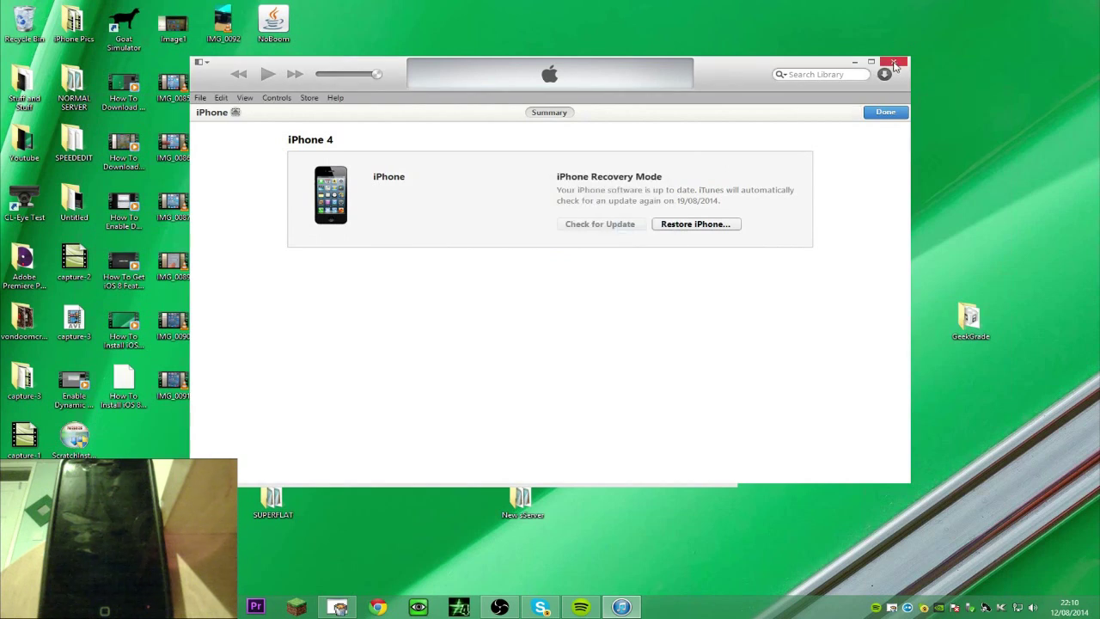
pyautogui.click(890, 62)
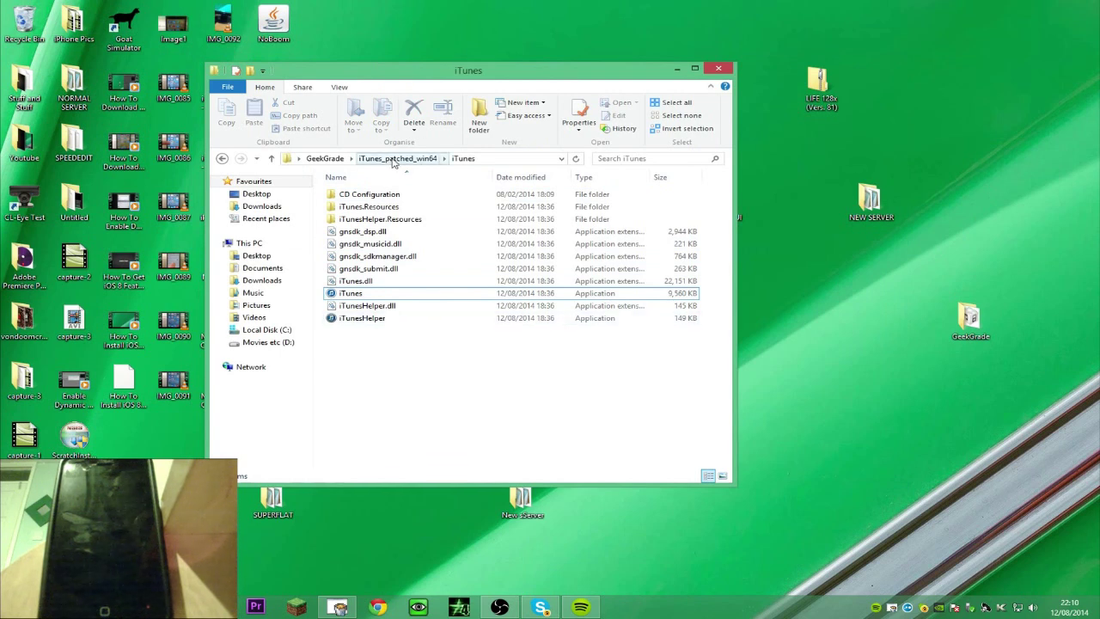
# Step: Go back to the GeekGrade folder and open the inner redsn0w_win_0.9.15b3 folder
pyautogui.click(397, 158)
pyautogui.click(324, 158)
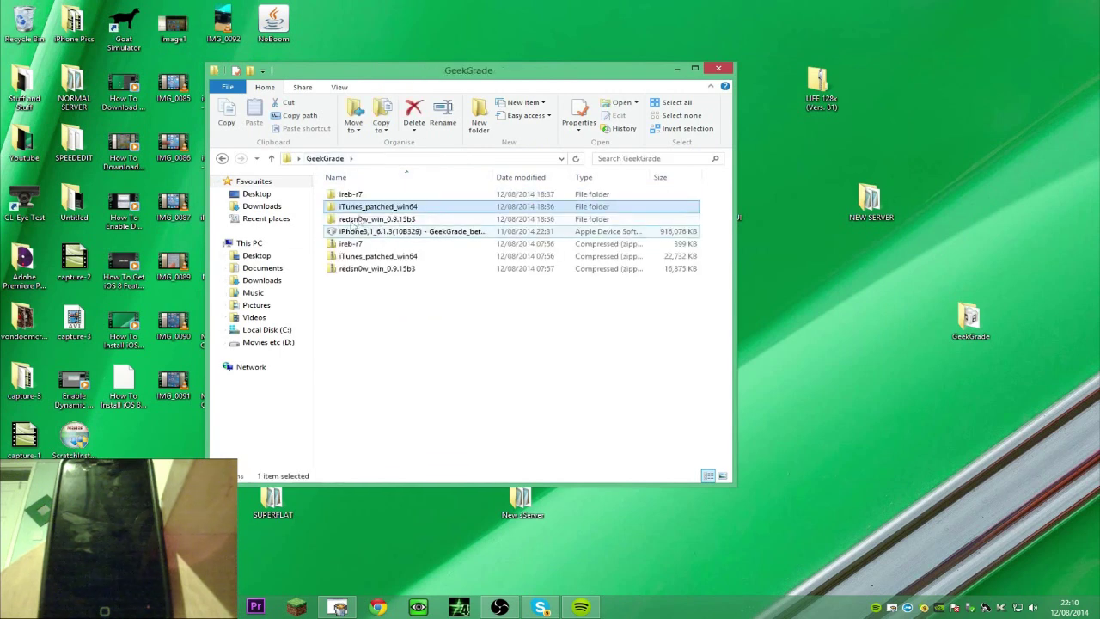
pyautogui.doubleClick(382, 220)
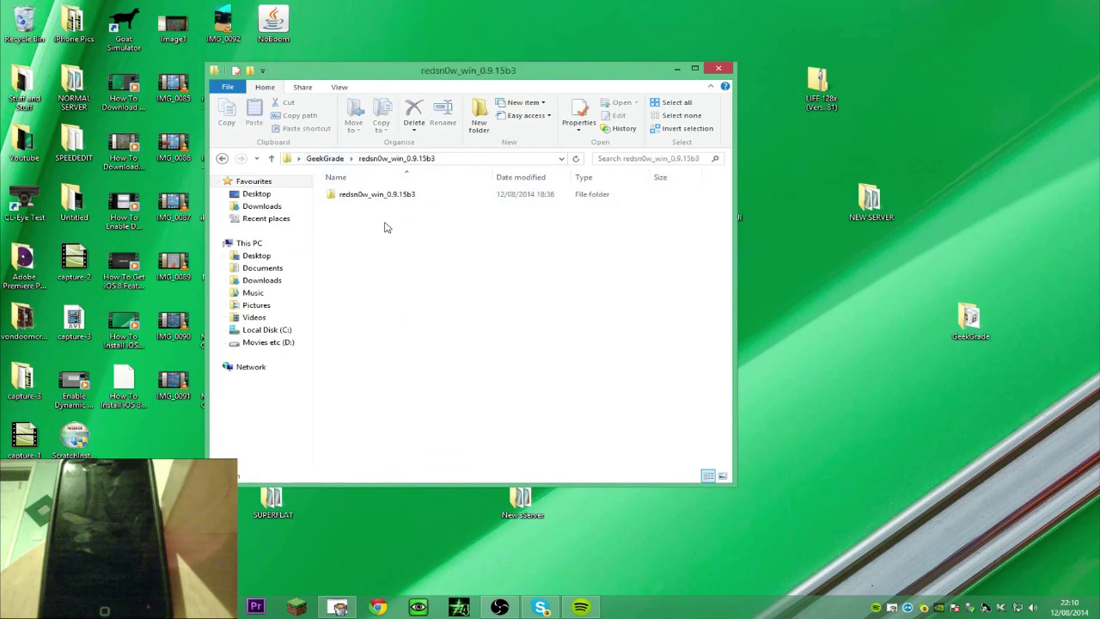
pyautogui.doubleClick(370, 198)
# Step: Set the redsn0w application's compatibility properties to Windows XP (Service Pack 3) and running as administrator
pyautogui.click(378, 246)
pyautogui.rightClick(378, 247)
pyautogui.click(370, 248)
pyautogui.rightClick(369, 248)
pyautogui.click(440, 482)
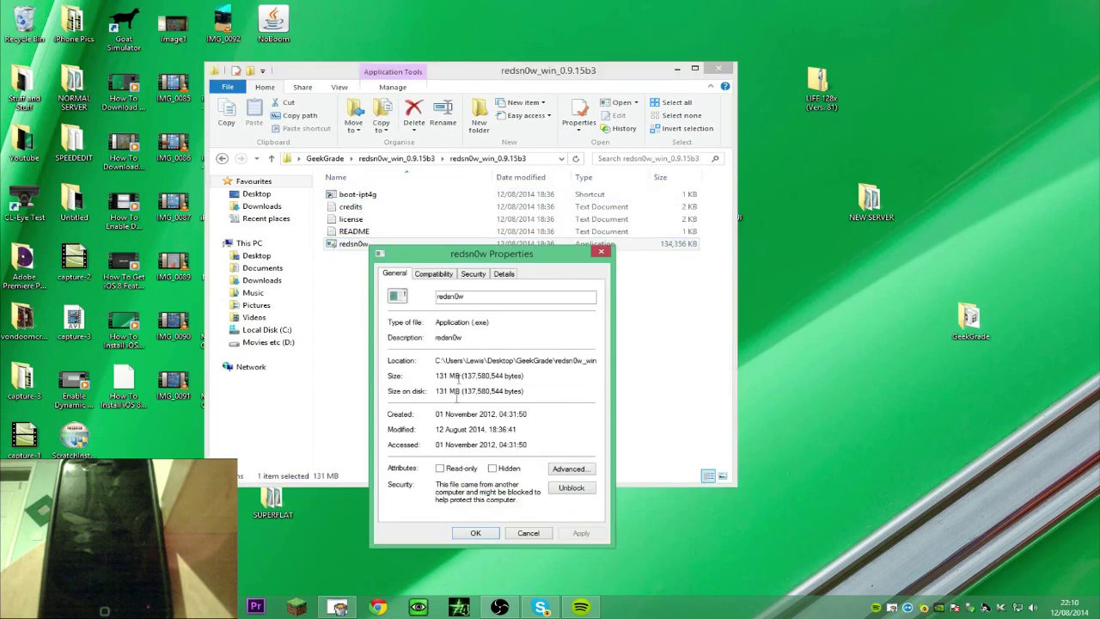
pyautogui.click(434, 273)
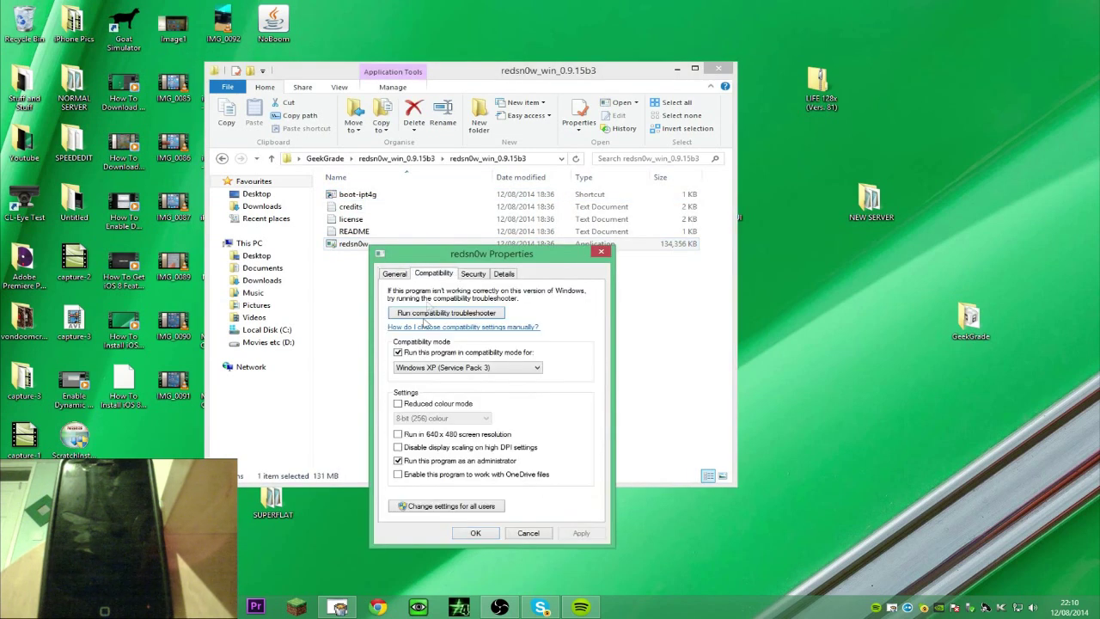
pyautogui.click(491, 367)
pyautogui.click(490, 367)
pyautogui.click(475, 533)
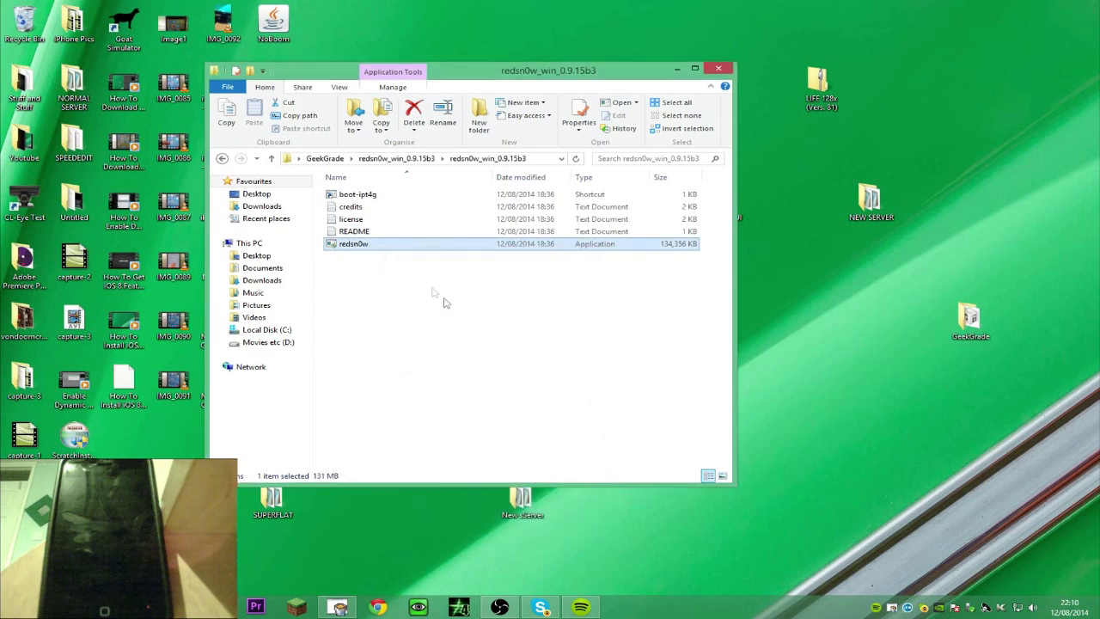
# Step: Launch redsn0w, minimize the Explorer window and open the IPSW browser from the extras
pyautogui.doubleClick(365, 245)
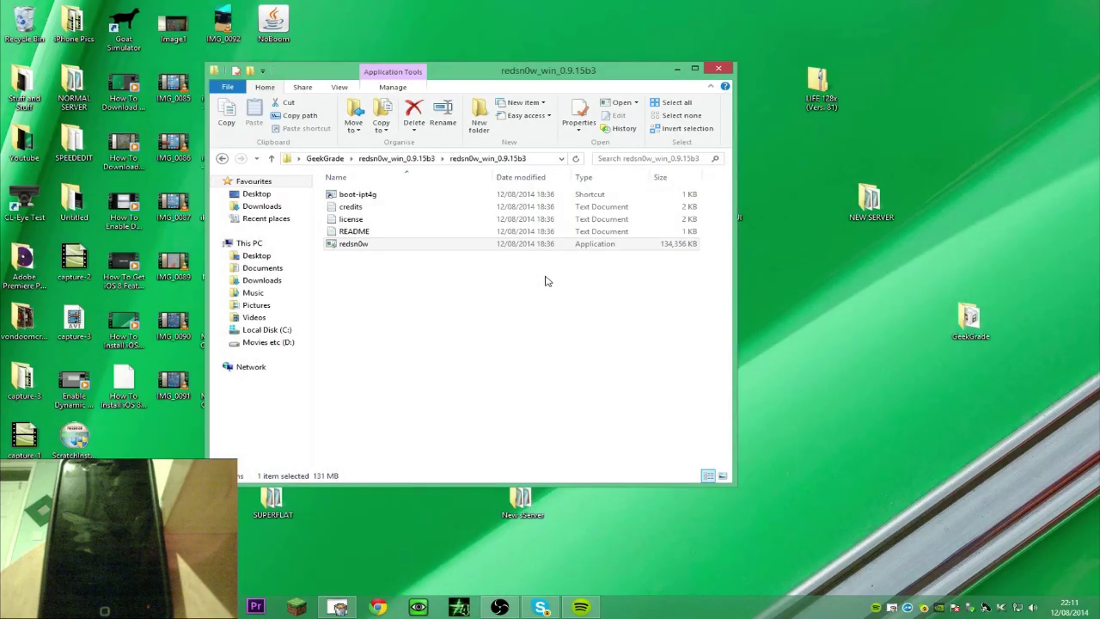
pyautogui.click(678, 68)
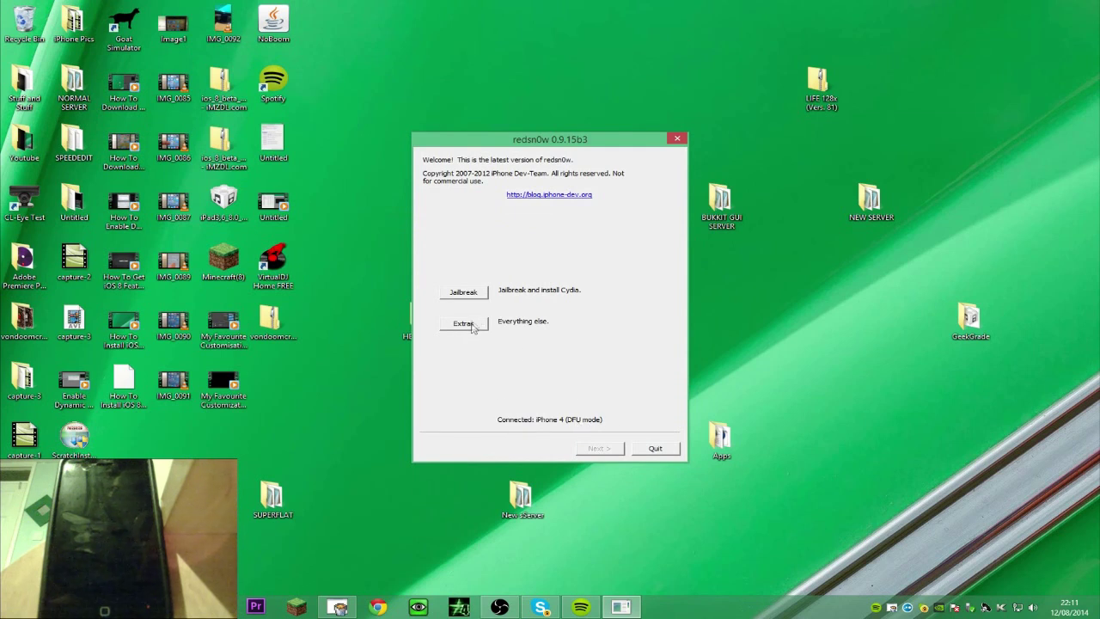
pyautogui.click(474, 323)
pyautogui.click(455, 341)
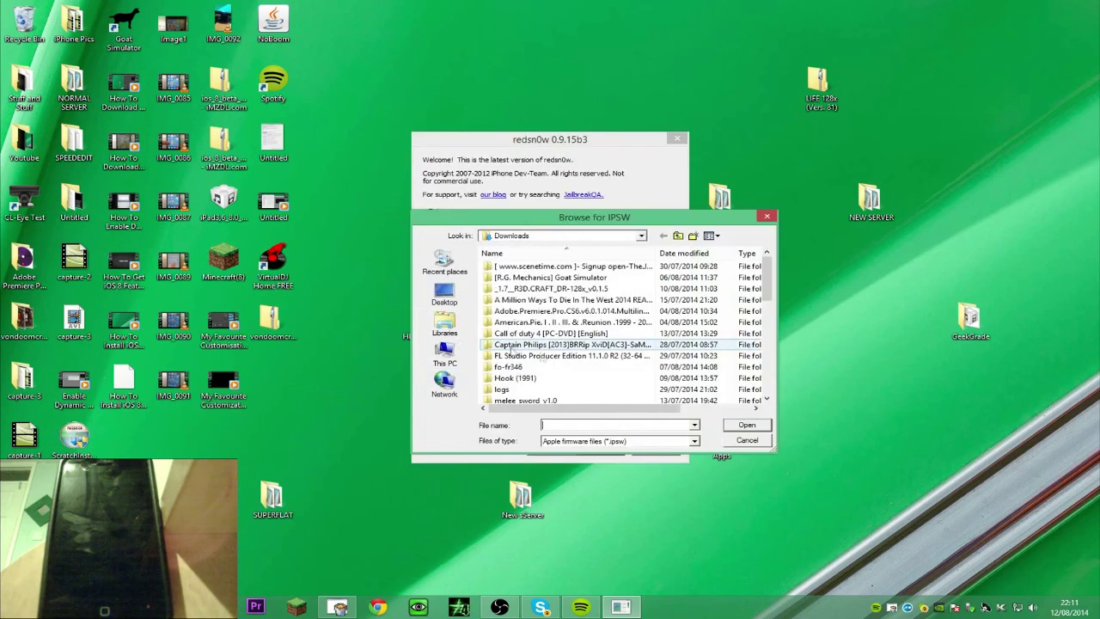
pyautogui.click(444, 293)
pyautogui.scroll(-10, 747, 318)
pyautogui.doubleClick(555, 322)
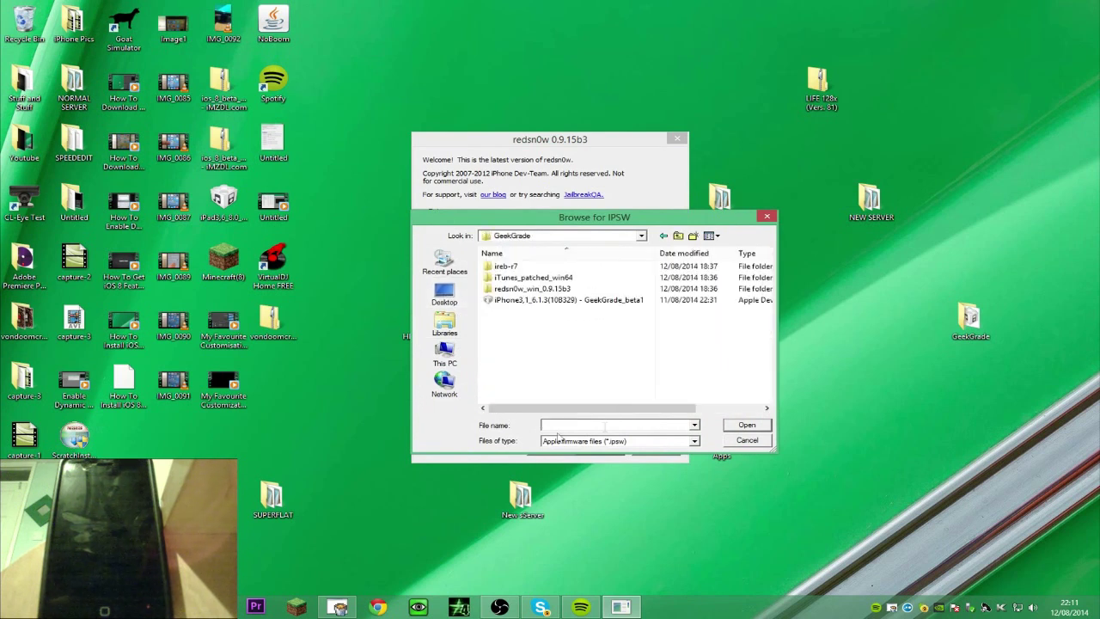
pyautogui.click(555, 301)
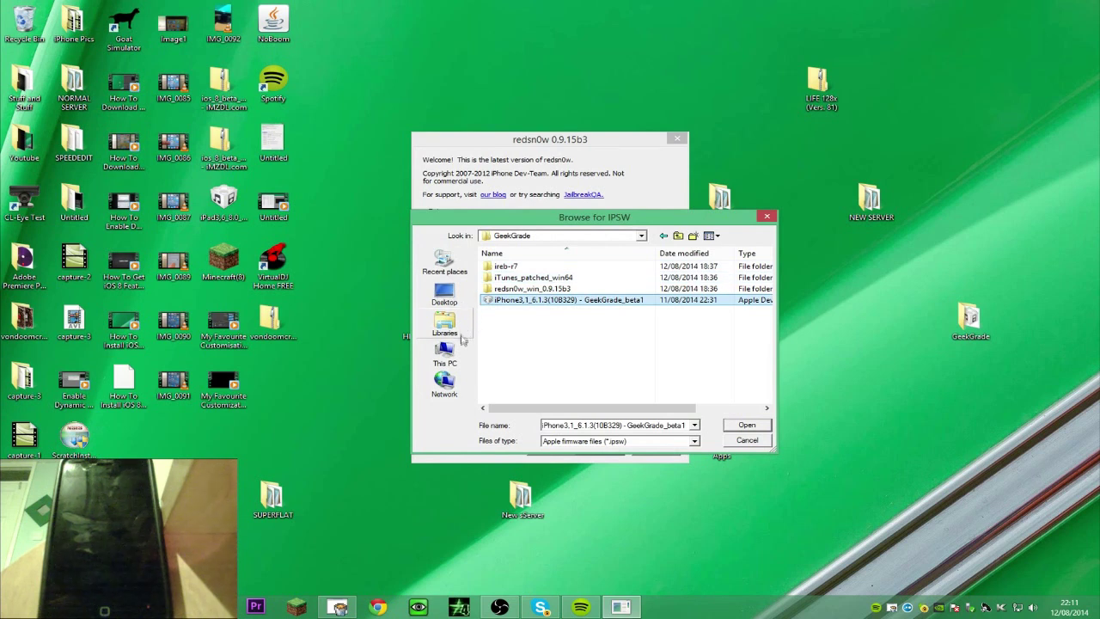
pyautogui.click(444, 262)
pyautogui.doubleClick(515, 267)
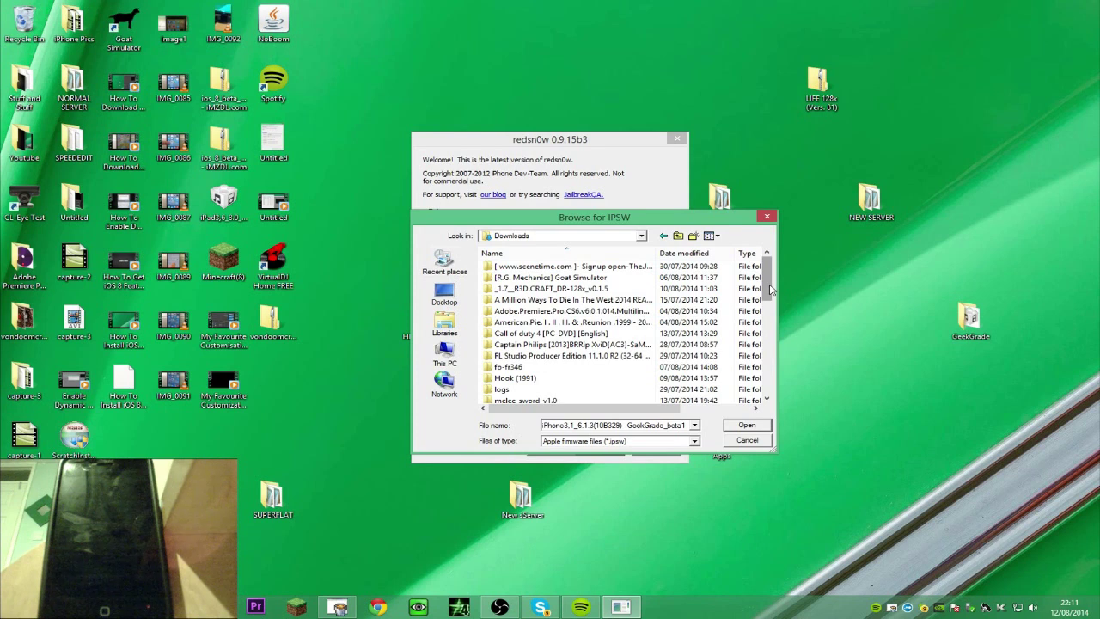
# Step: Choose iPhone3,1_6.0_10A403_Restore from Downloads as the redsn0w firmware build and acknowledge the identification notice
pyautogui.scroll(-8, 771, 290)
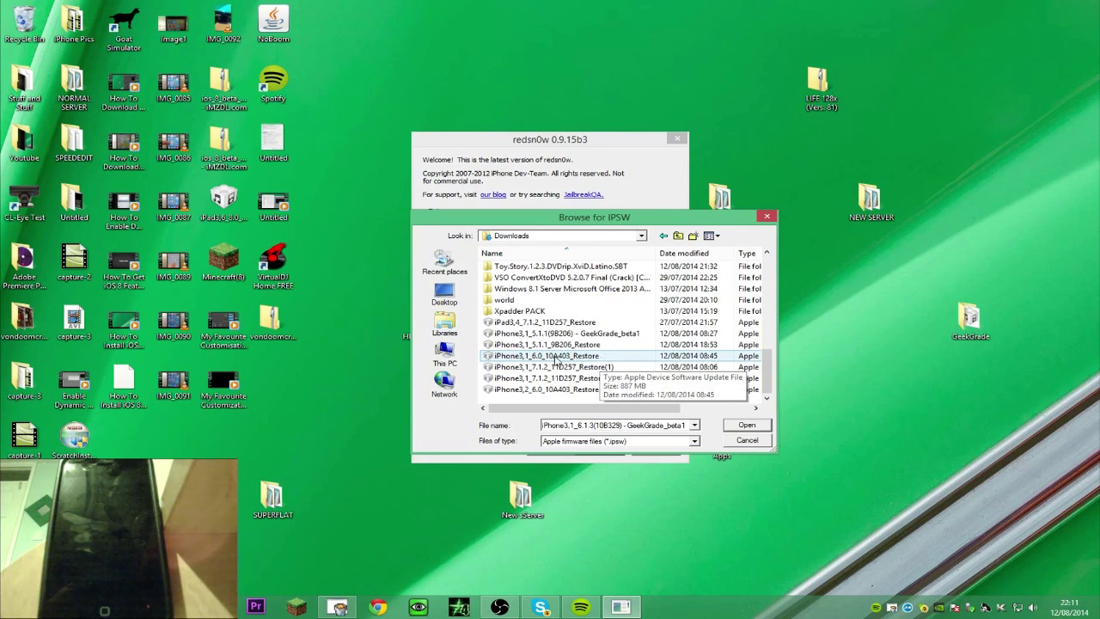
pyautogui.click(557, 357)
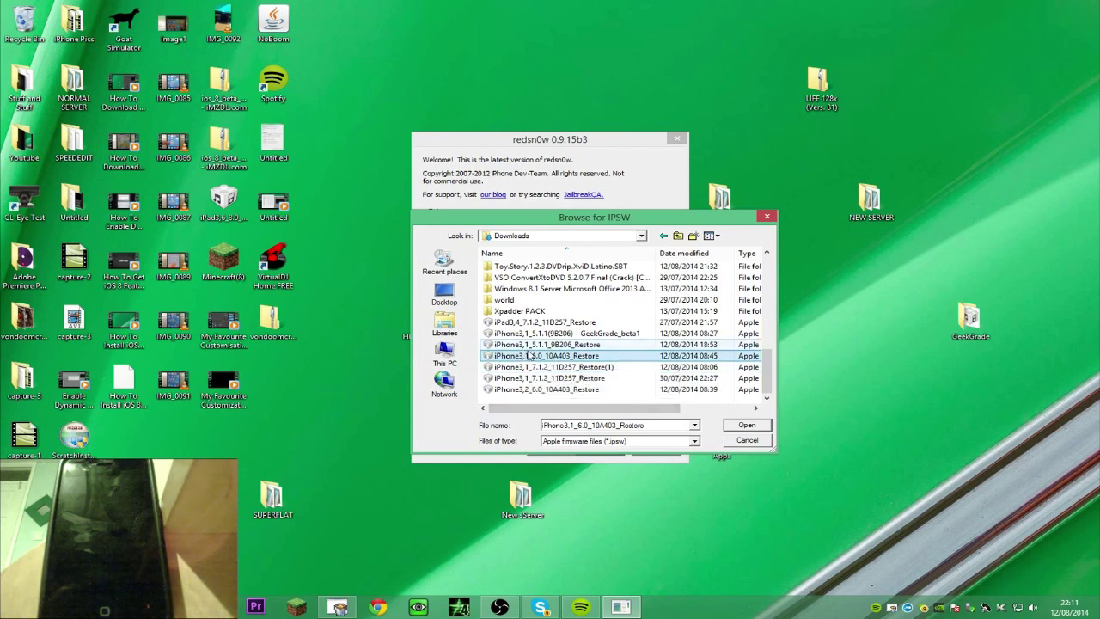
pyautogui.click(754, 429)
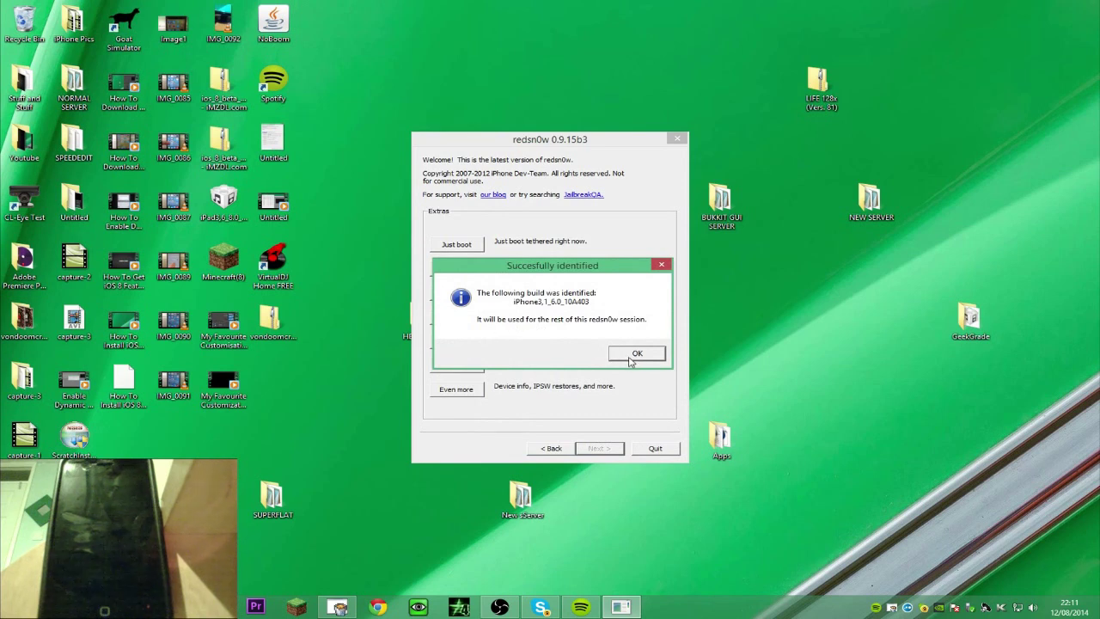
pyautogui.click(635, 354)
# Step: Run the recovery fix on the connected iPhone 4, wait for it to complete, and quit redsn0w
pyautogui.click(456, 293)
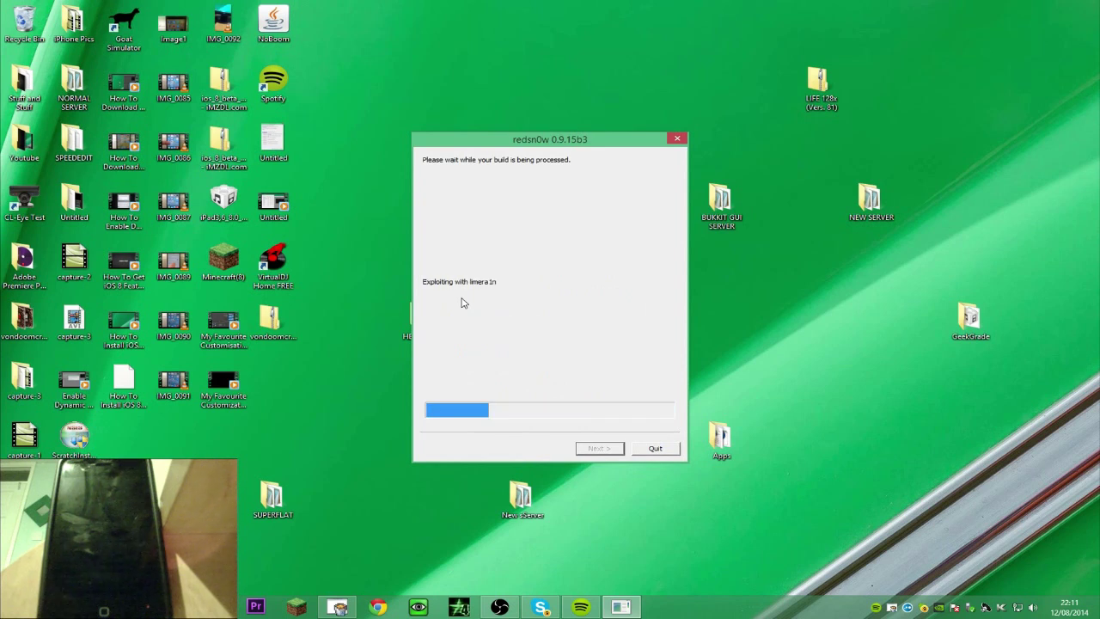
pyautogui.moveTo(501, 608)
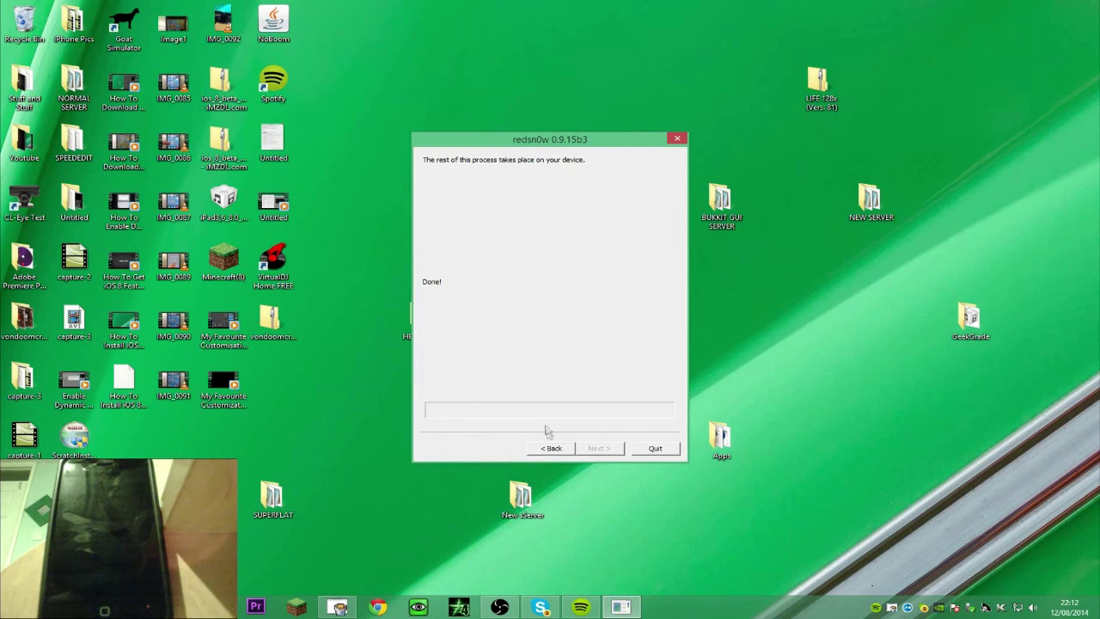
pyautogui.click(655, 450)
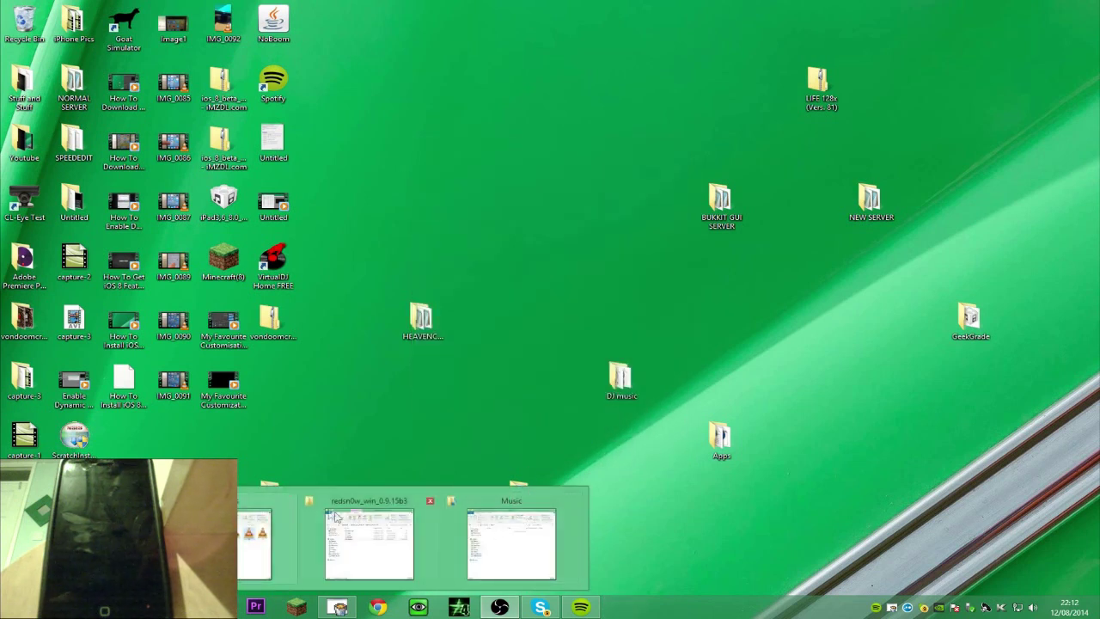
# Step: Restore the redsn0w folder window, relaunch redsn0w and allow it to run as administrator
pyautogui.click(337, 606)
pyautogui.doubleClick(352, 245)
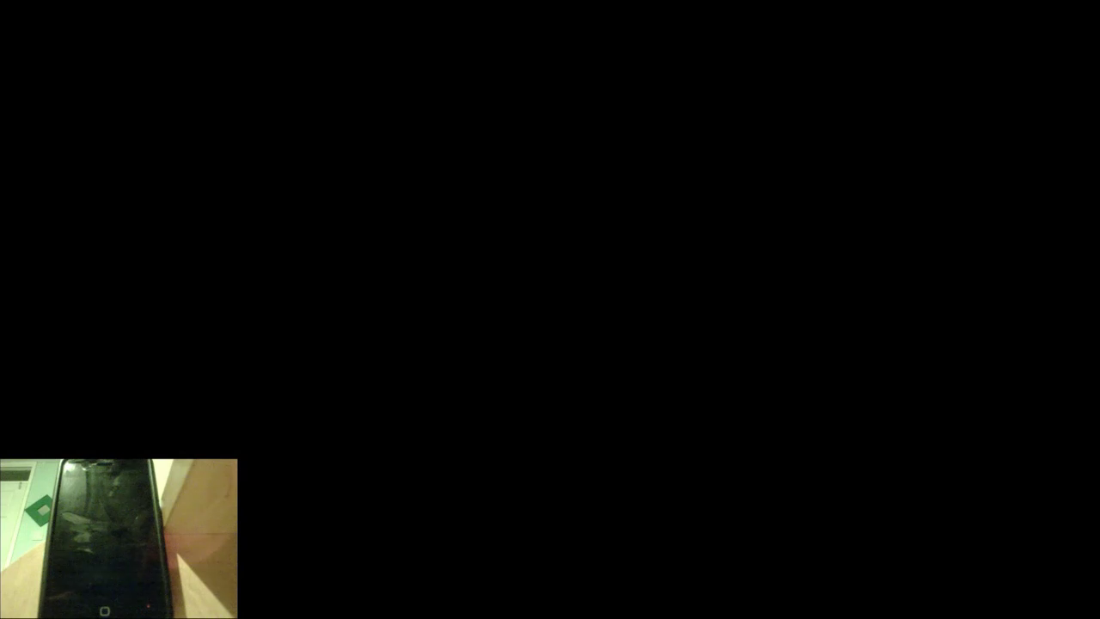
pyautogui.click(562, 305)
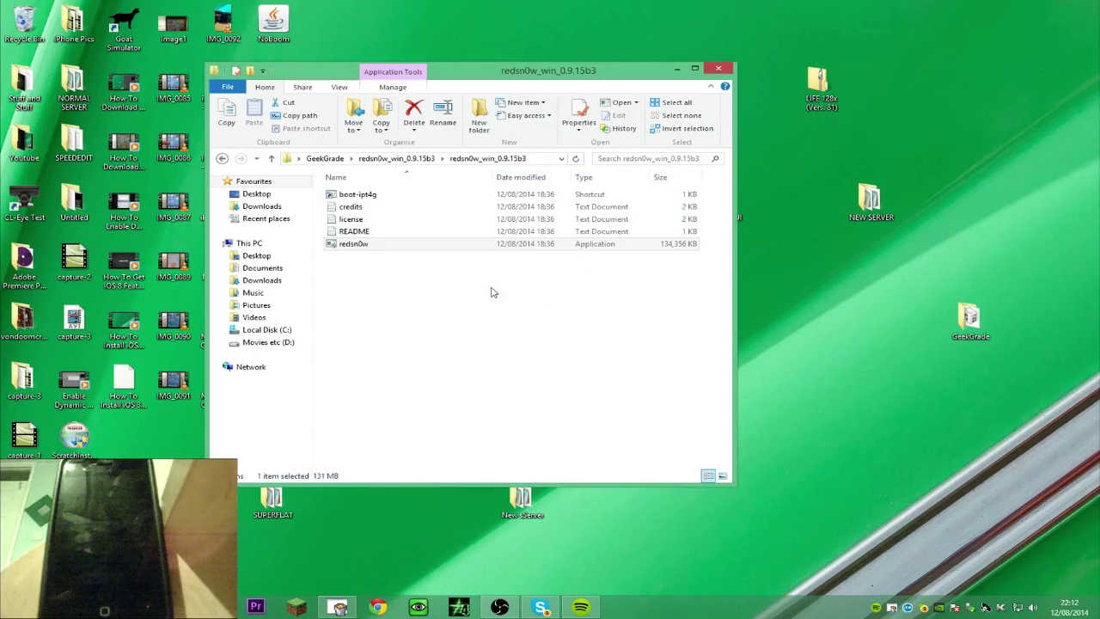
# Step: Select iPhone3,1_6.0_10A403_Restore as the firmware in redsn0w's extras and boot the iPhone tethered with Just boot
pyautogui.click(461, 324)
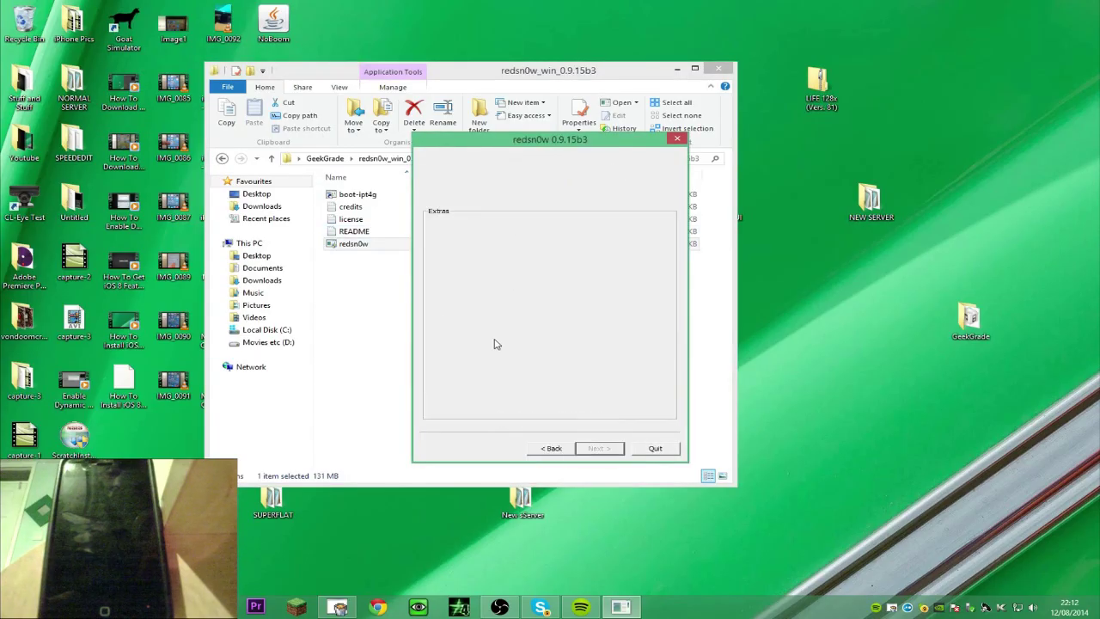
pyautogui.click(462, 356)
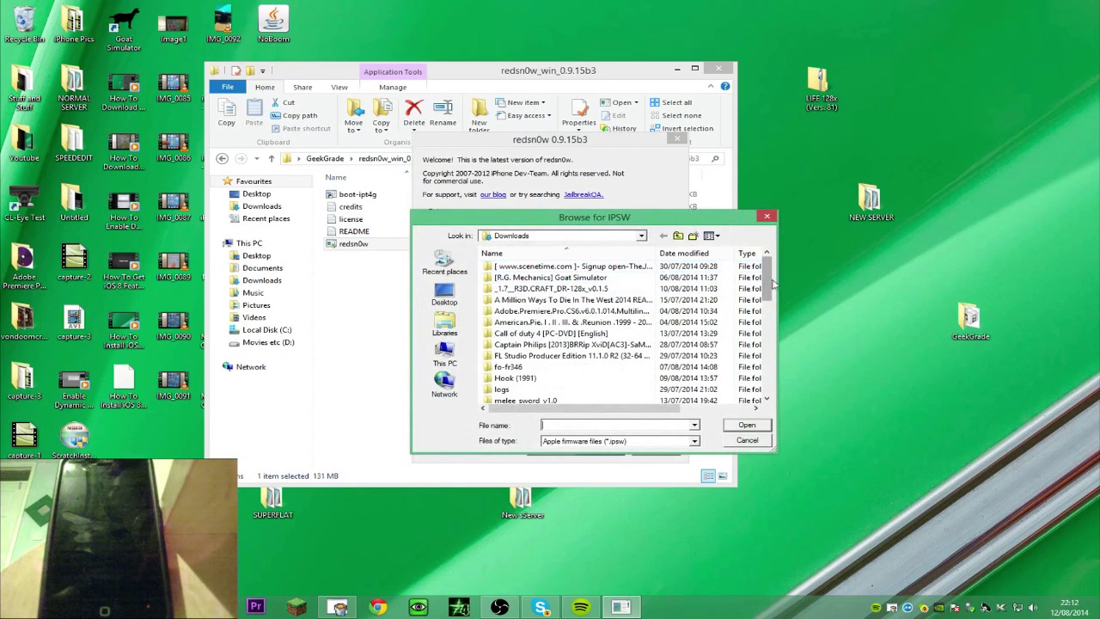
pyautogui.scroll(-1, 773, 290)
pyautogui.scroll(-5, 772, 290)
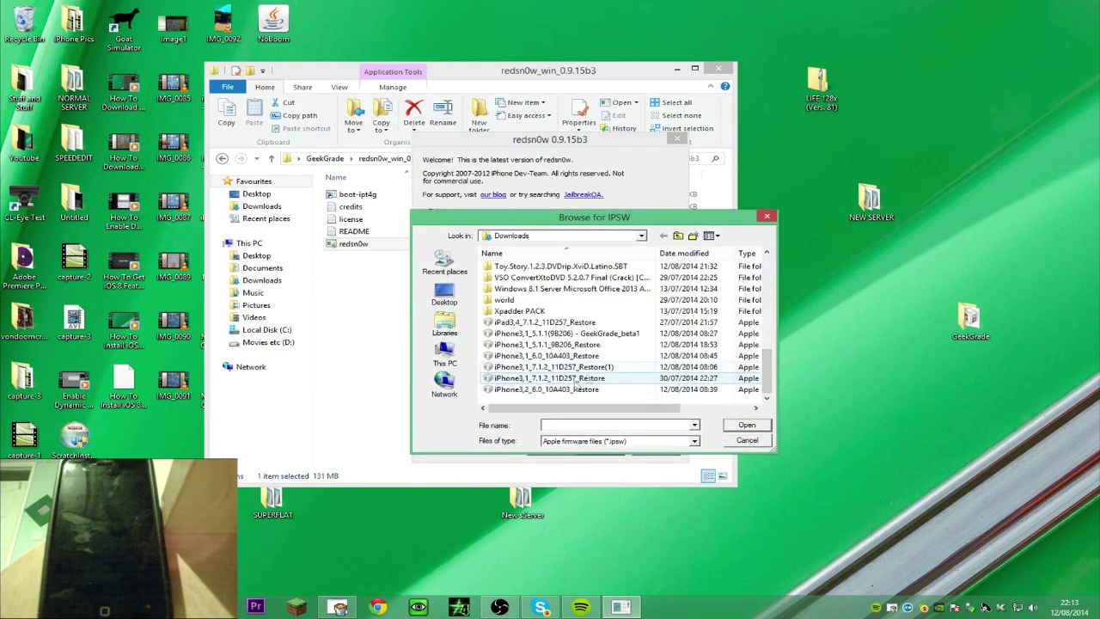
pyautogui.click(516, 356)
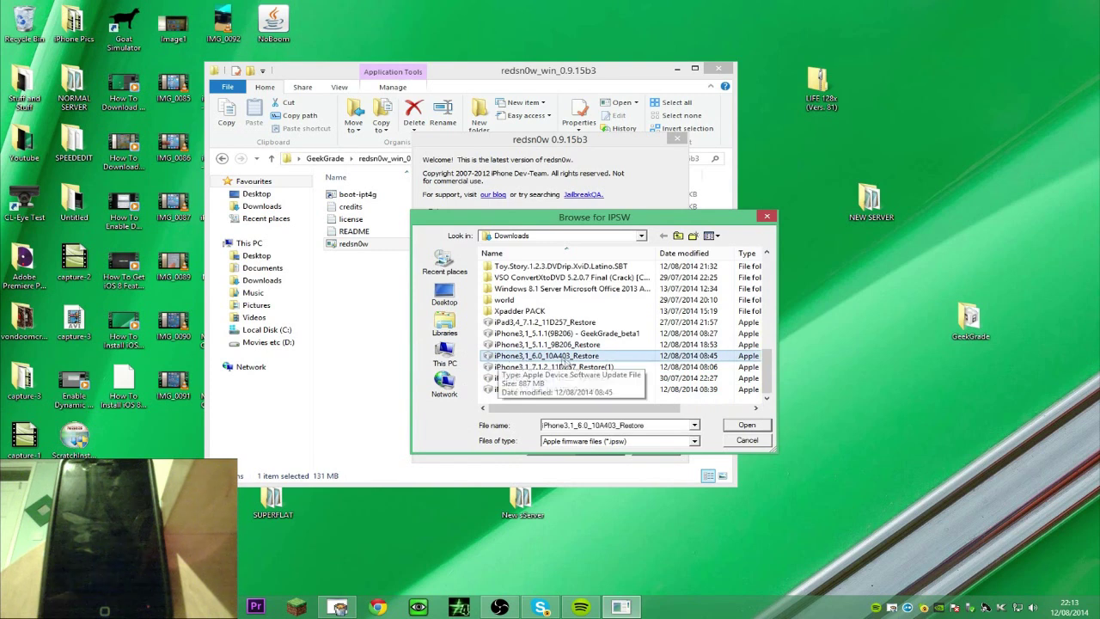
pyautogui.doubleClick(543, 356)
pyautogui.click(635, 352)
pyautogui.click(448, 247)
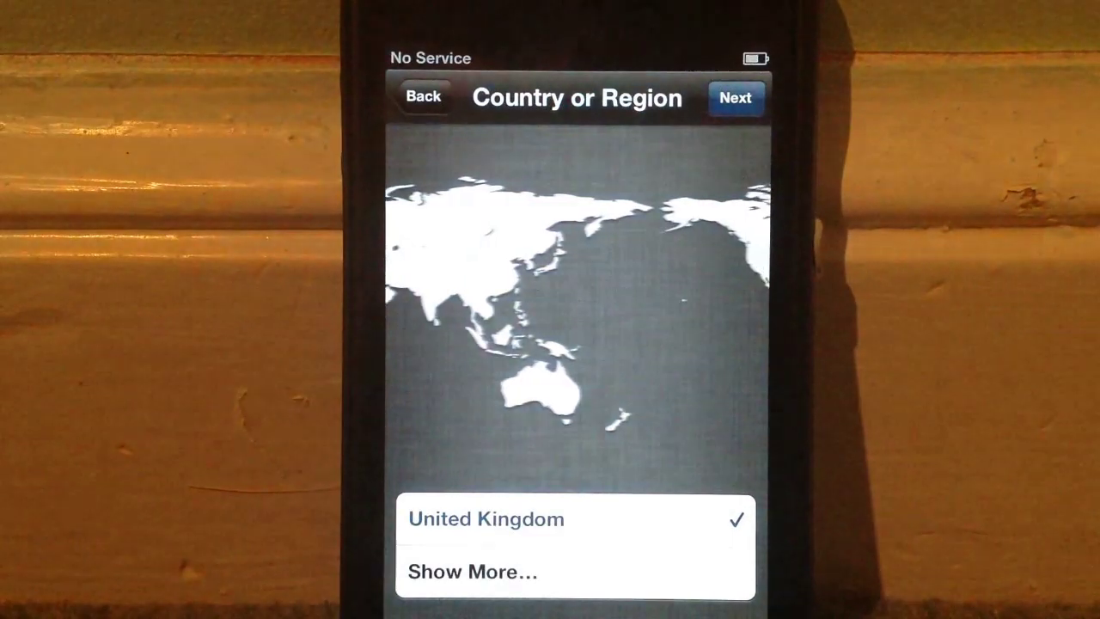
# Step: Complete the iPhone setup with United Kingdom as region, a Wi-Fi network and no iCloud, and close the voicemail alert
pyautogui.click(735, 98)
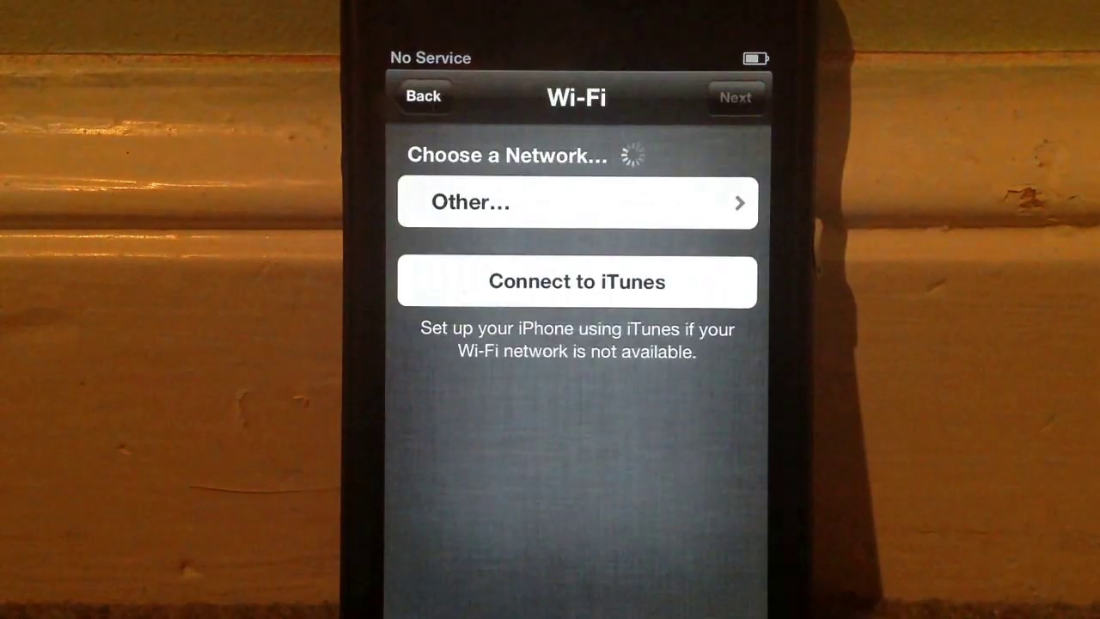
pyautogui.click(516, 202)
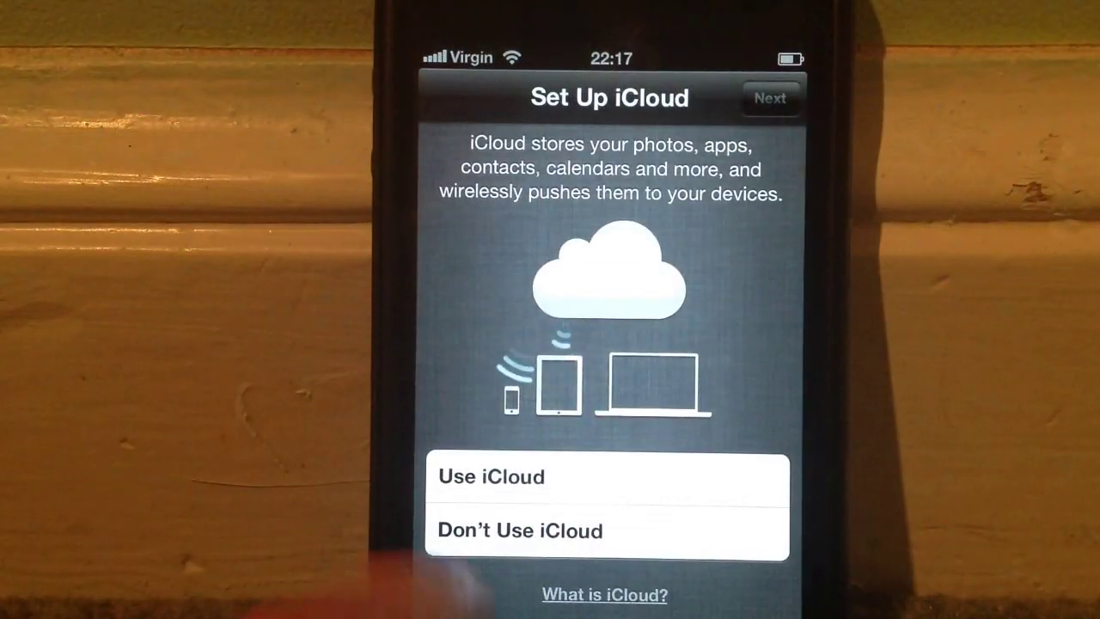
pyautogui.click(533, 530)
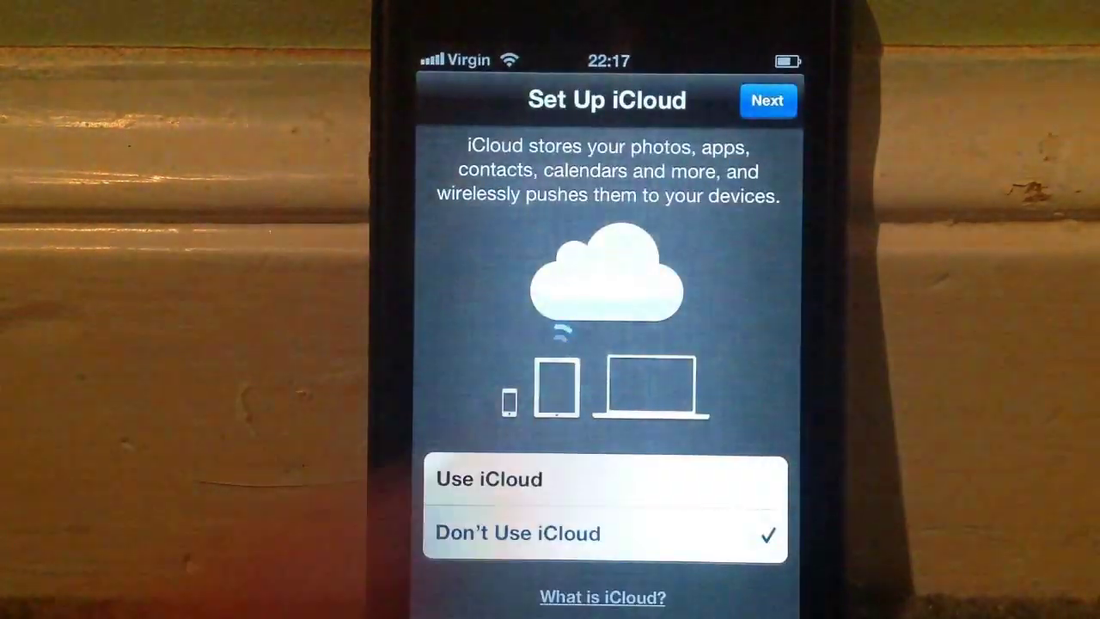
pyautogui.click(770, 98)
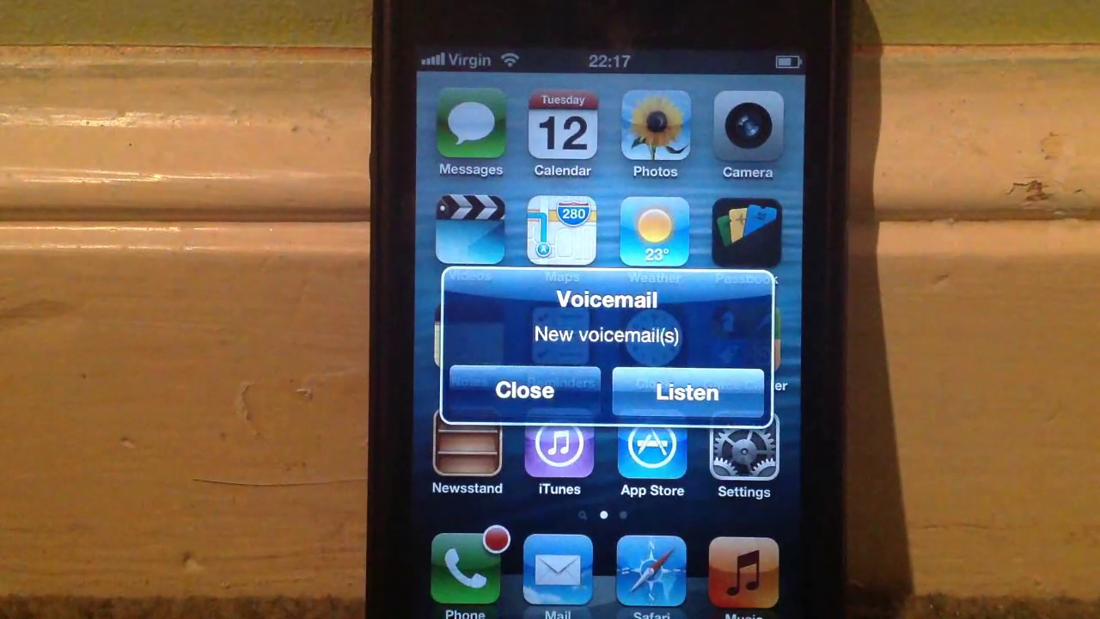
pyautogui.click(524, 390)
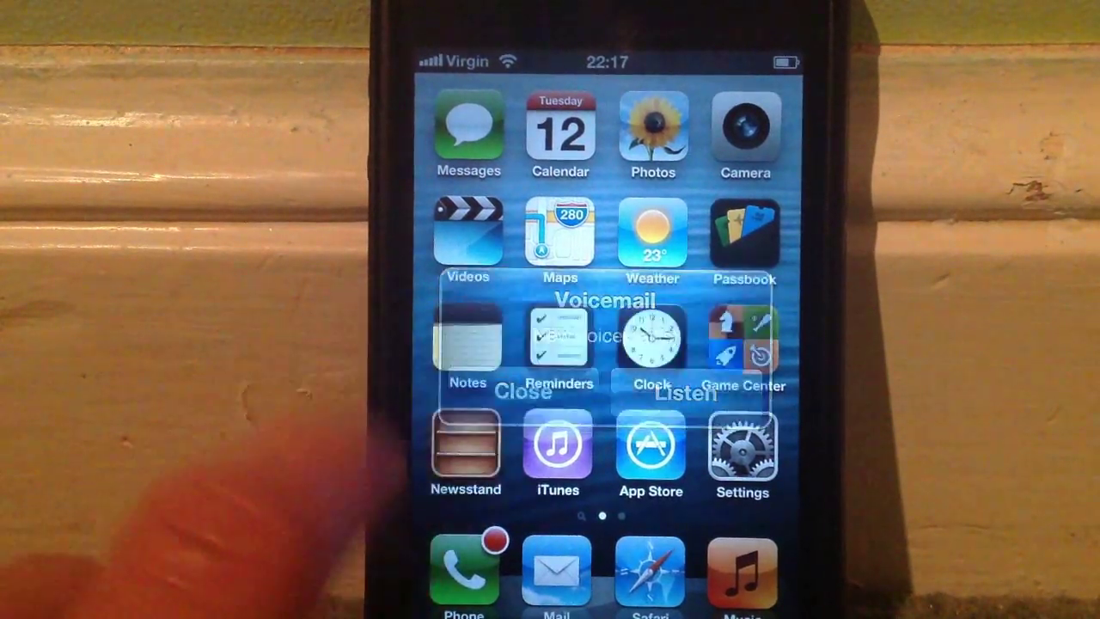
# Step: Open the About page in the iPhone's general settings to check the installed iOS version
pyautogui.click(742, 447)
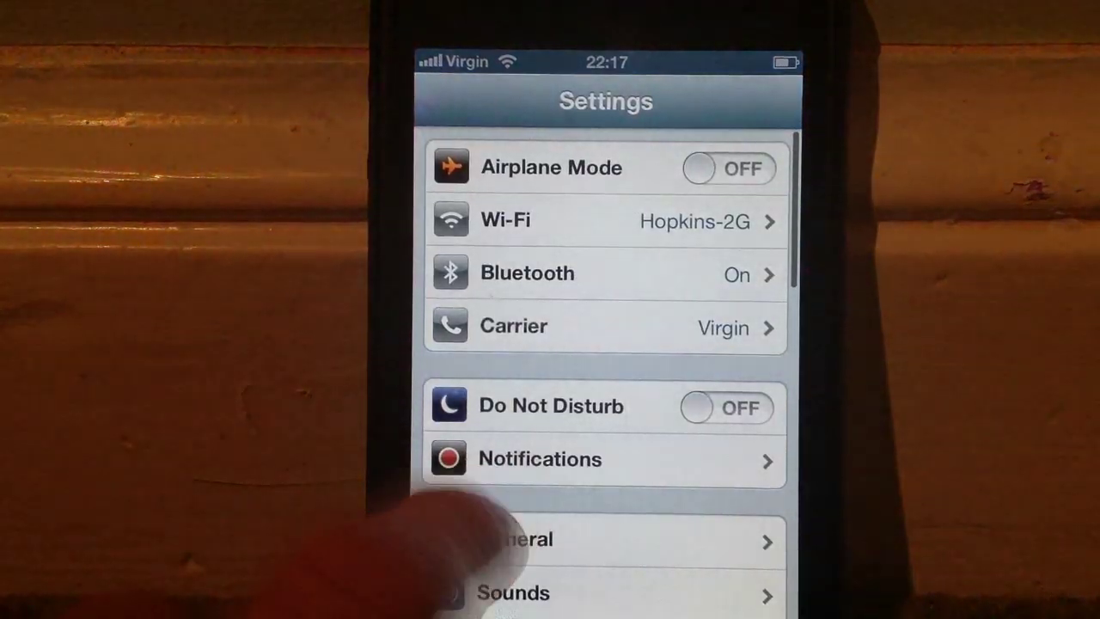
pyautogui.click(516, 538)
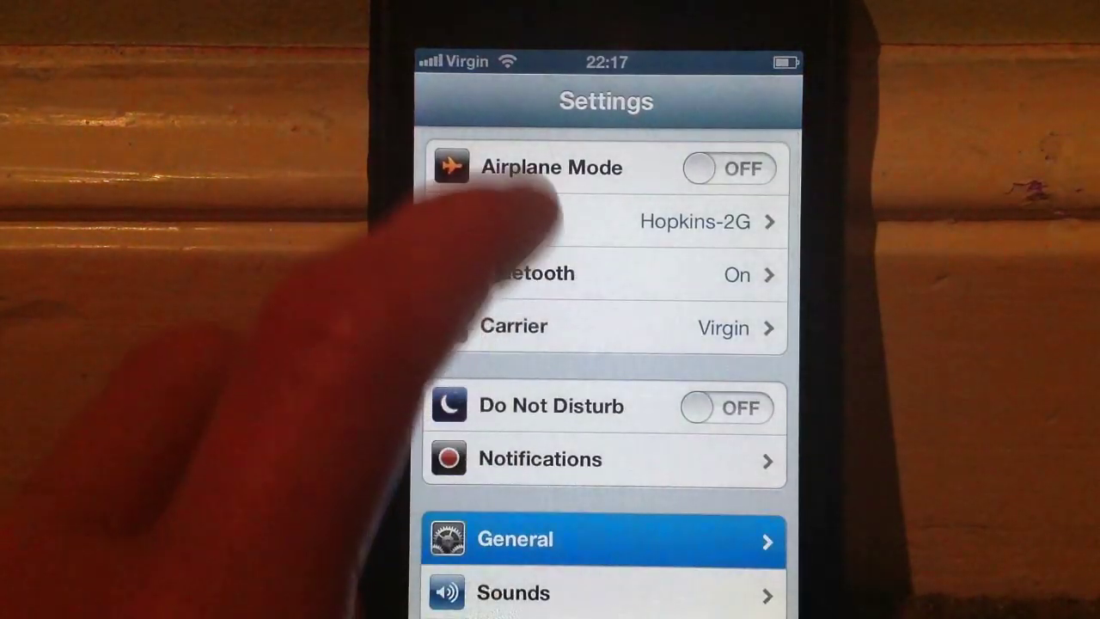
pyautogui.click(481, 163)
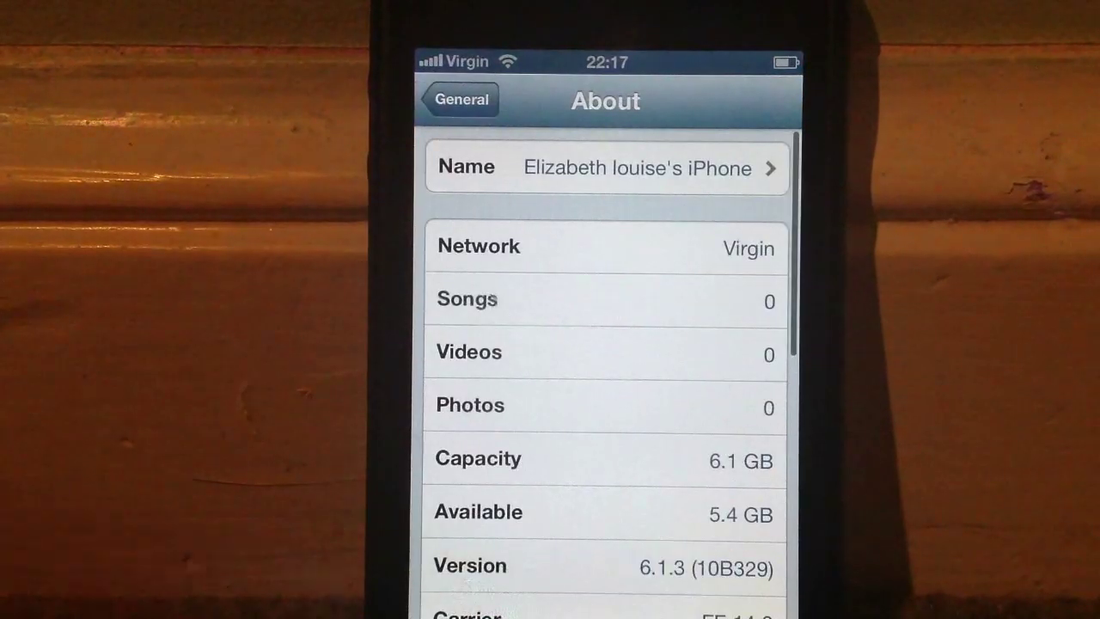